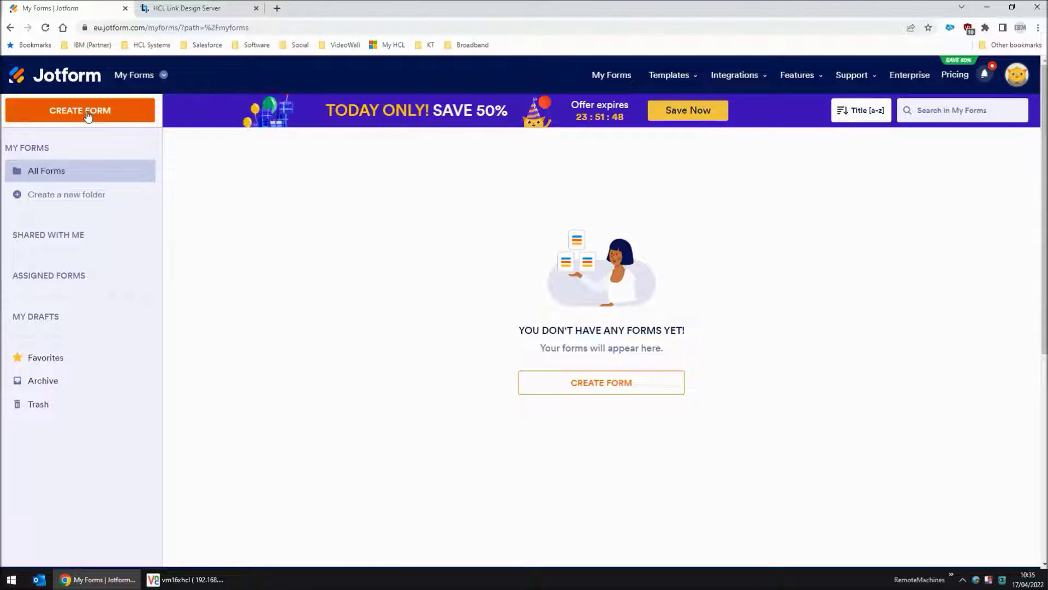
# - Log in to the HCL Link Design Server as admin by entering the account password
pyautogui.click(199, 8)
pyautogui.click(750, 241)
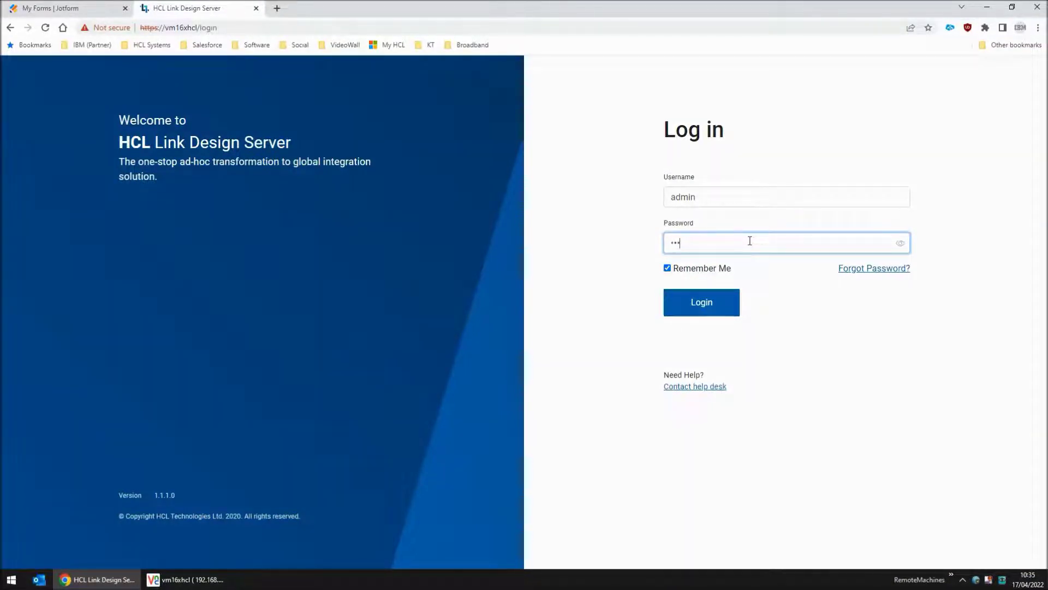
pyautogui.press('Return')
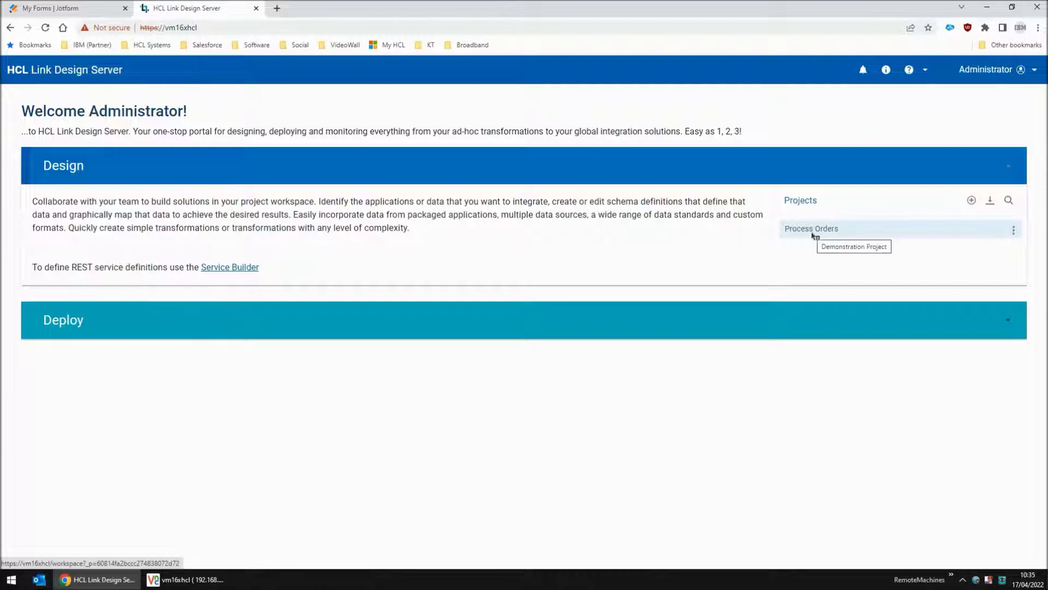
# - Create a new project named XML2PDF and open its workspace
pyautogui.click(971, 200)
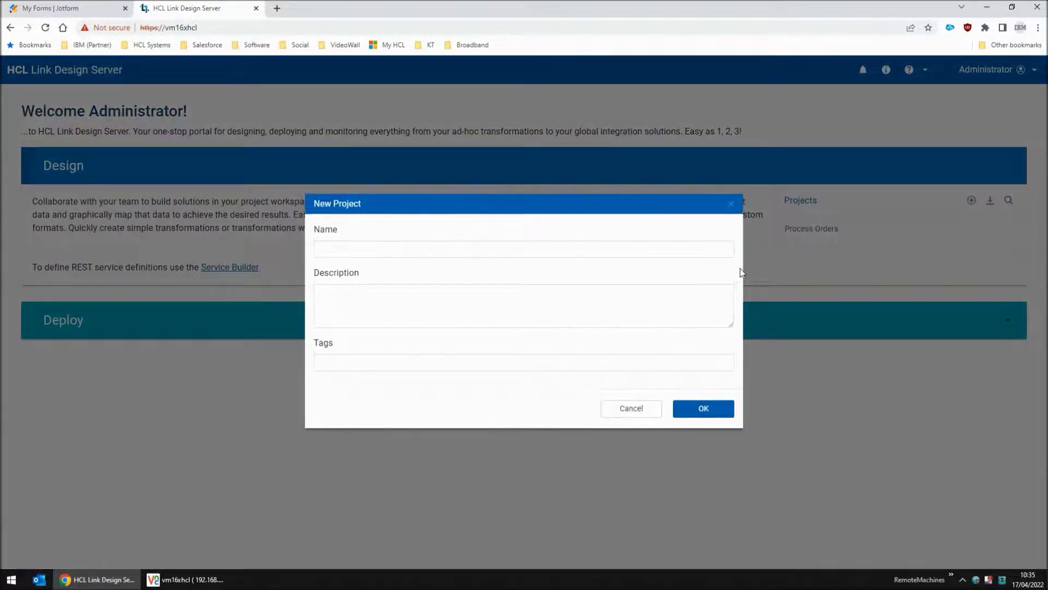
pyautogui.click(503, 252)
pyautogui.write('XML2')
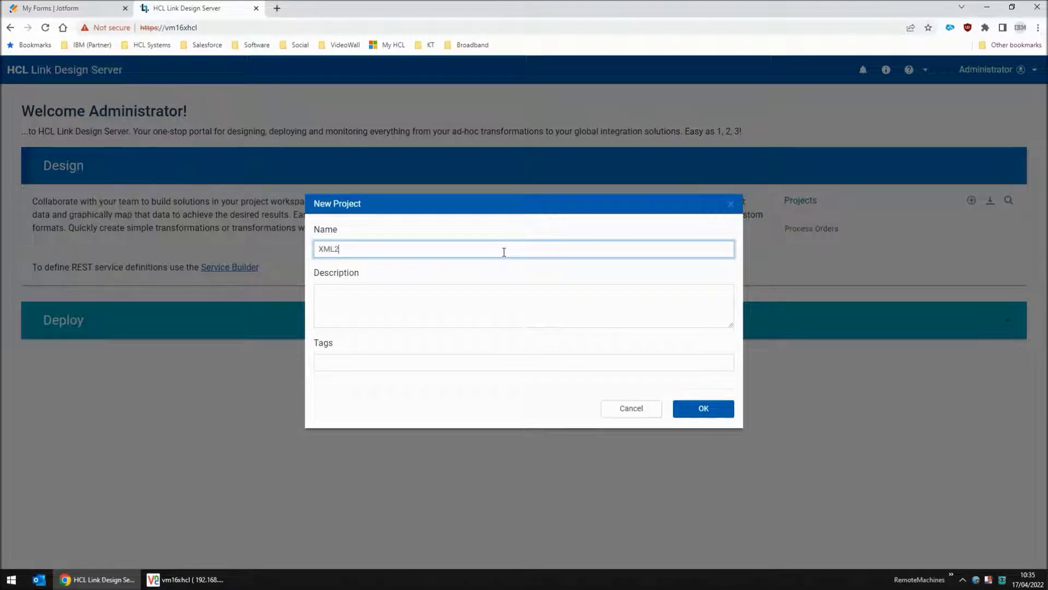
pyautogui.click(706, 409)
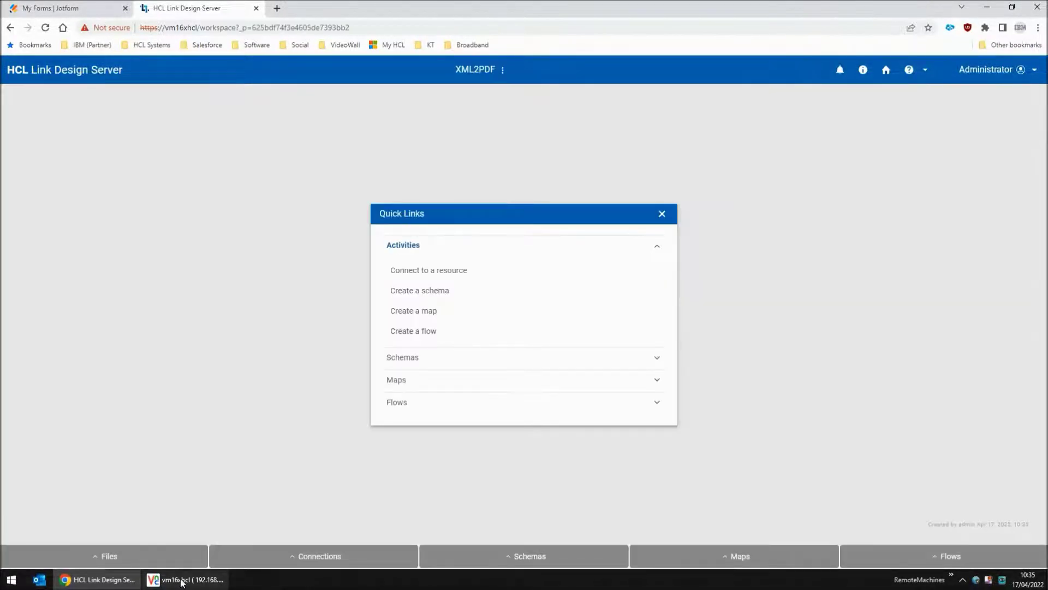
# - Check the server's hipfiles folder in VNC Viewer, and upload Input.xml to the XML2PDF project's files in the Design Server
pyautogui.click(182, 581)
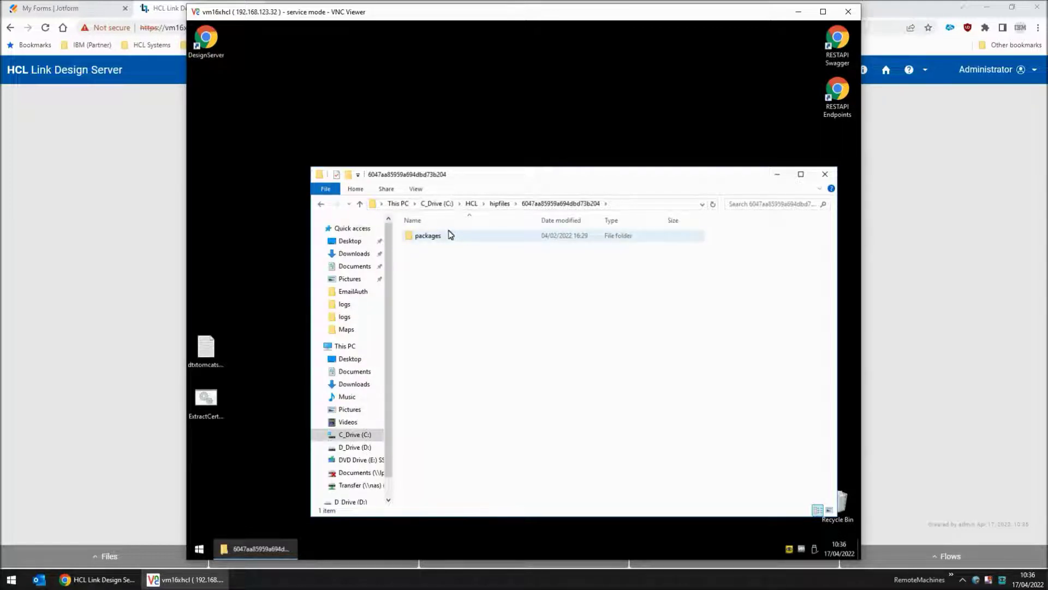
pyautogui.click(957, 297)
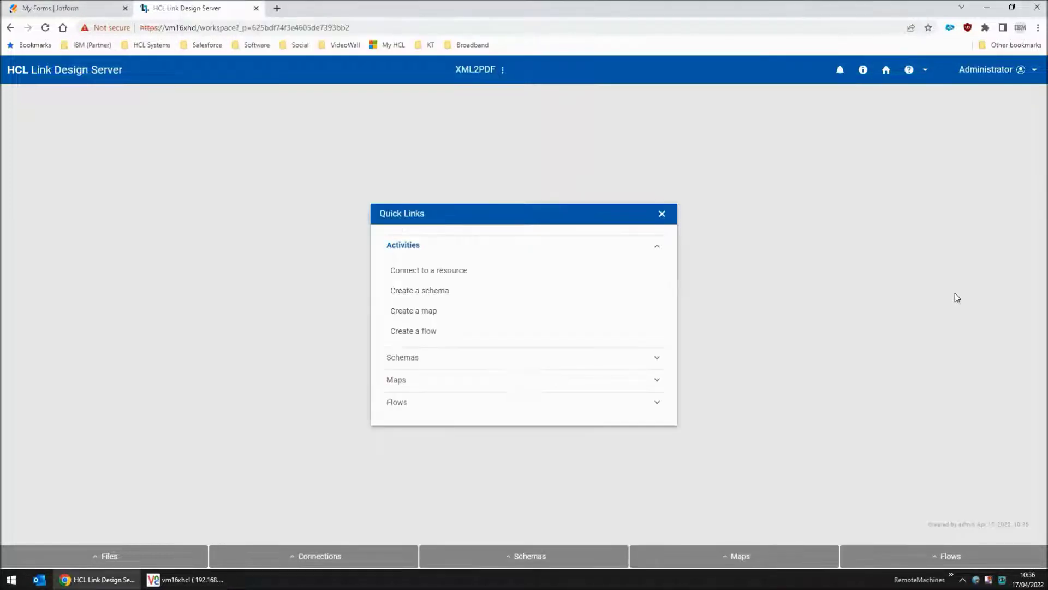
pyautogui.click(113, 556)
pyautogui.click(109, 532)
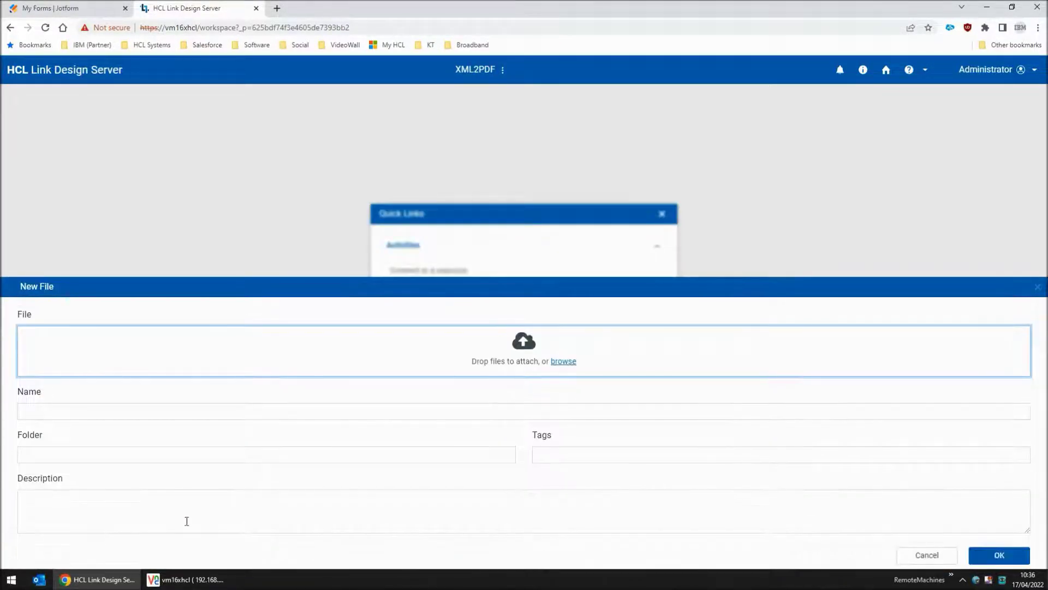
pyautogui.click(564, 362)
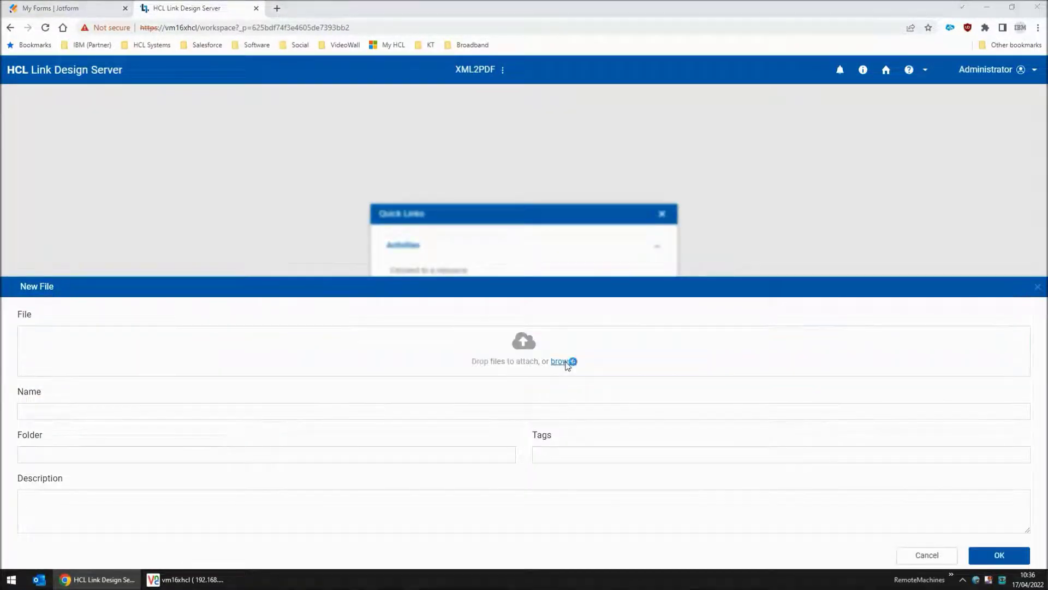
pyautogui.press('Escape')
pyautogui.press('Escape')
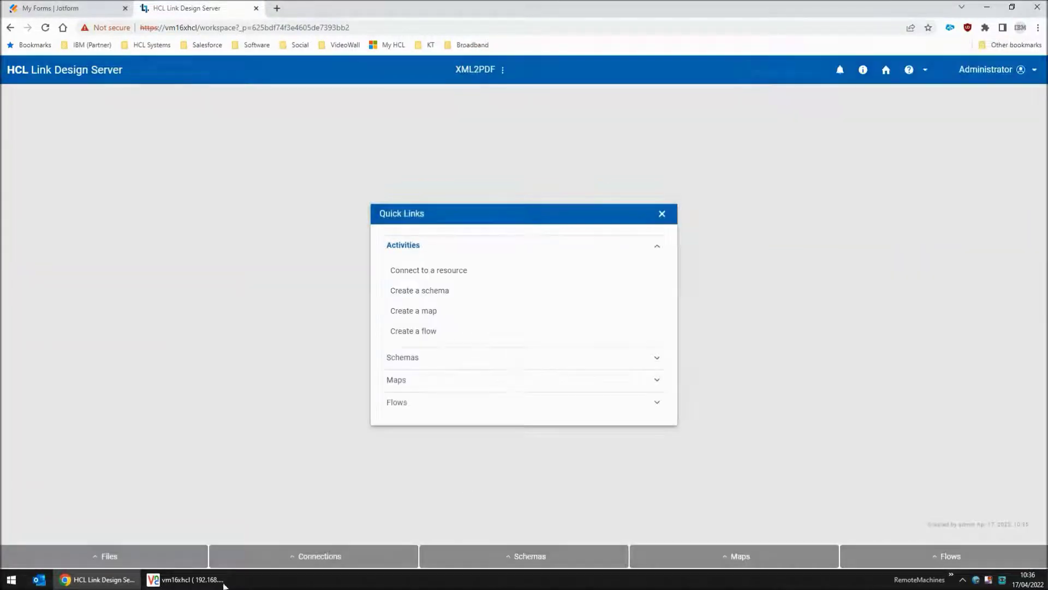
# - Switch to VNC Viewer, examine the contents of Input.xml in the project's server folder, and return to the Design Server
pyautogui.click(186, 579)
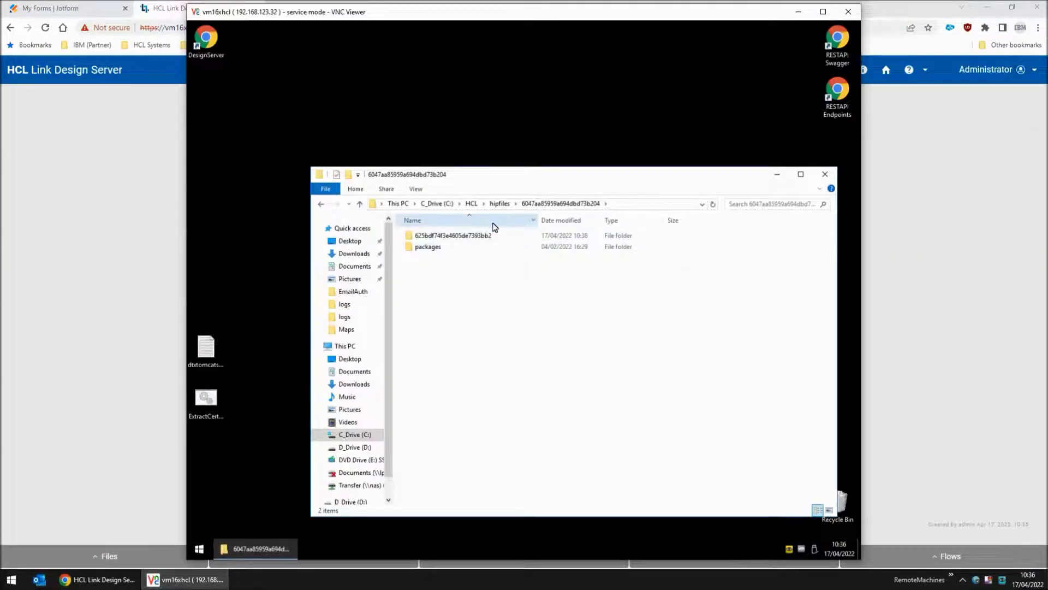
pyautogui.doubleClick(469, 240)
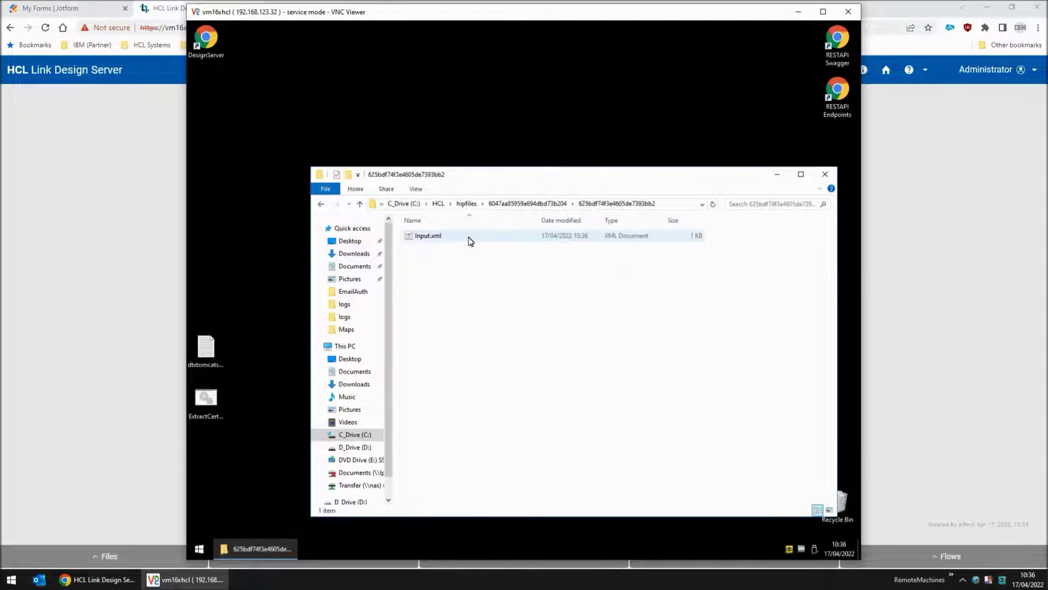
pyautogui.doubleClick(428, 236)
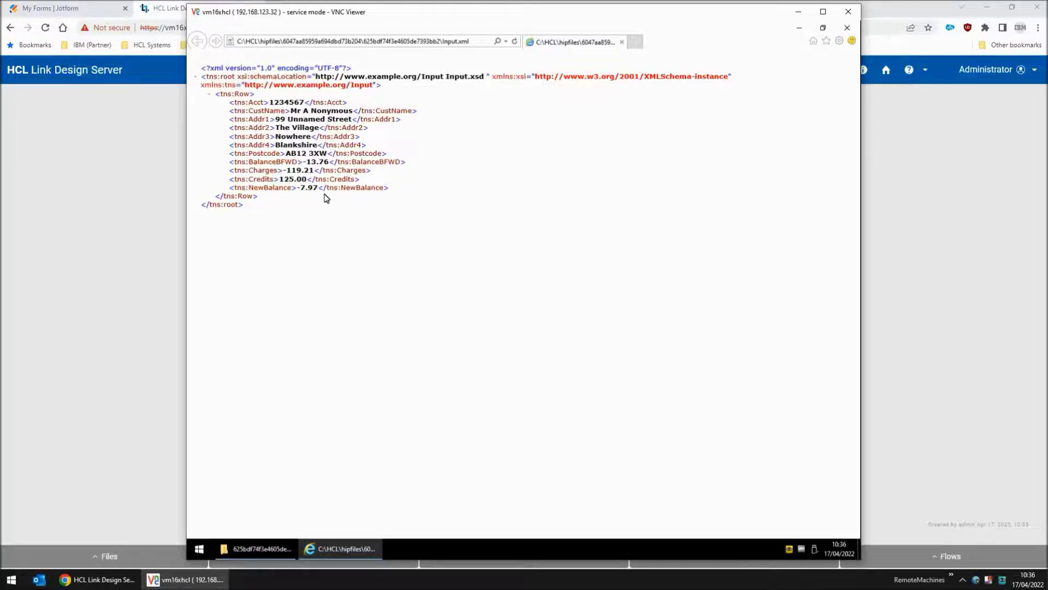
pyautogui.click(844, 28)
pyautogui.click(116, 297)
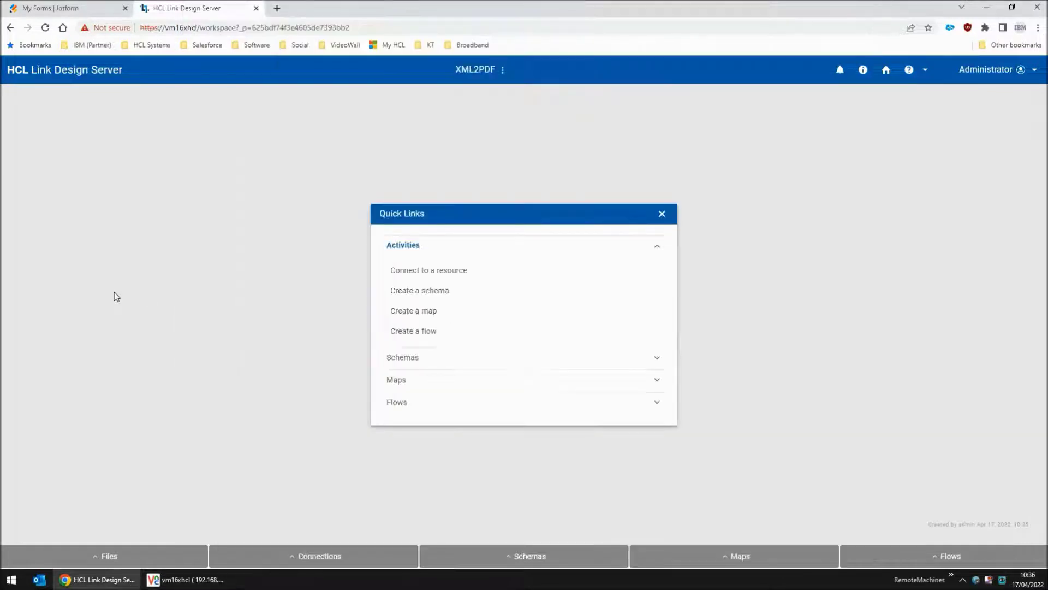
# - Import the Input XSD schema file into the project
pyautogui.click(540, 559)
pyautogui.click(532, 532)
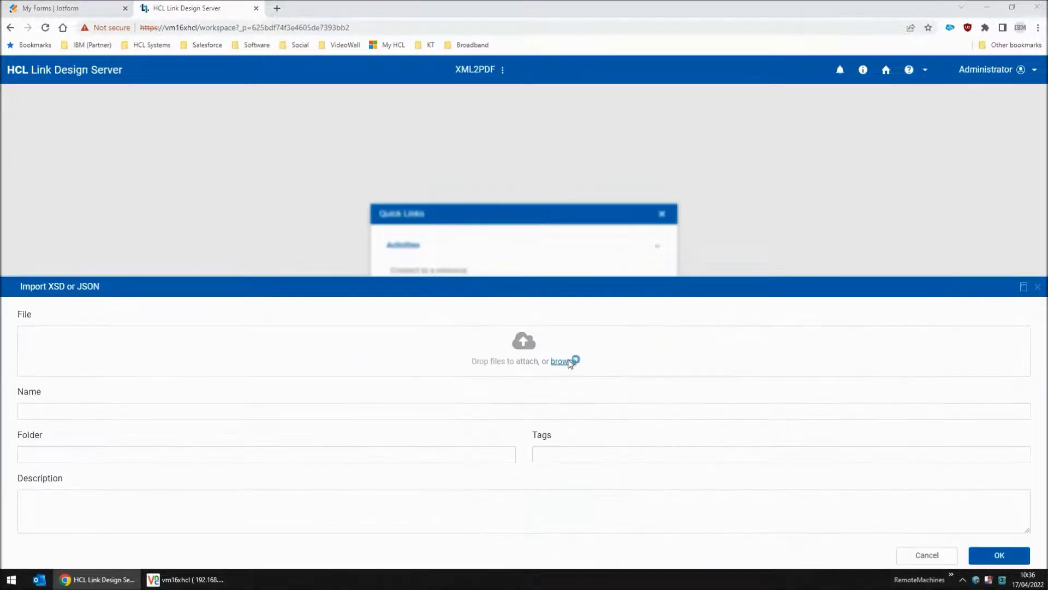
pyautogui.click(568, 363)
pyautogui.doubleClick(594, 129)
pyautogui.click(1004, 552)
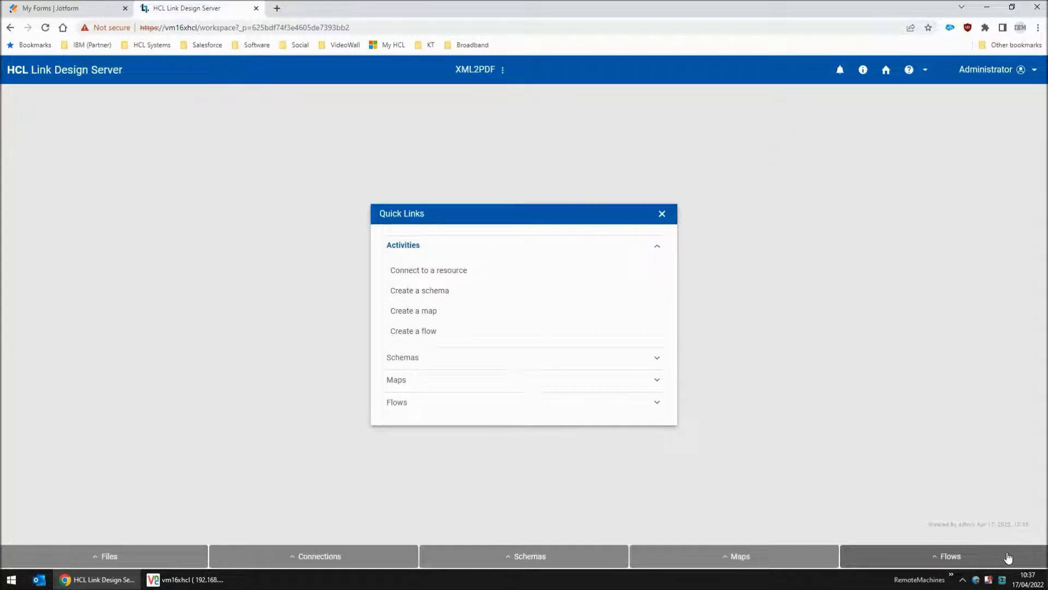
# - Create a new map named XML2PDF
pyautogui.click(751, 555)
pyautogui.click(740, 531)
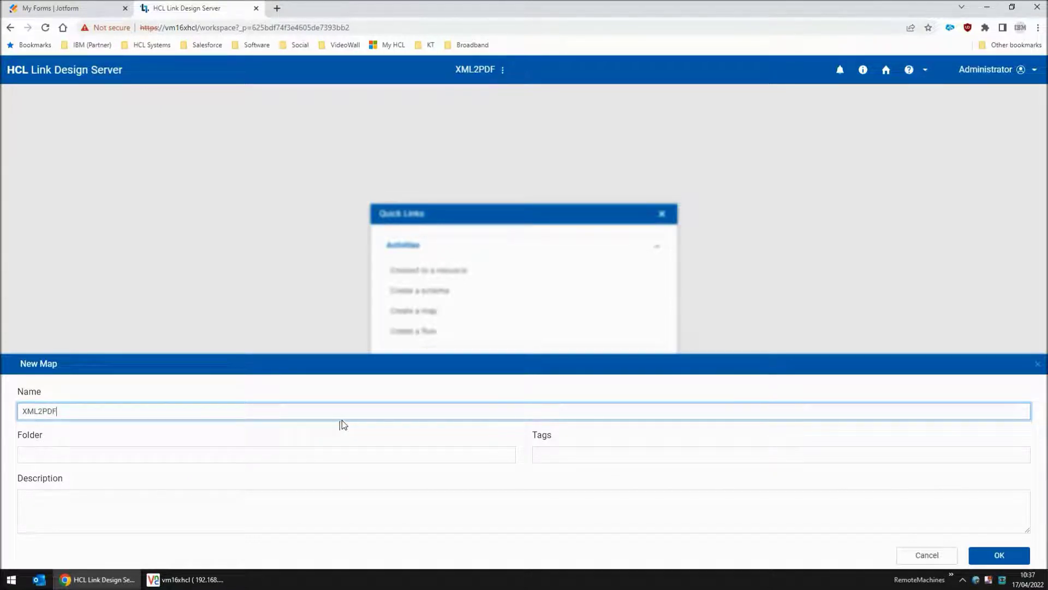
pyautogui.click(1002, 556)
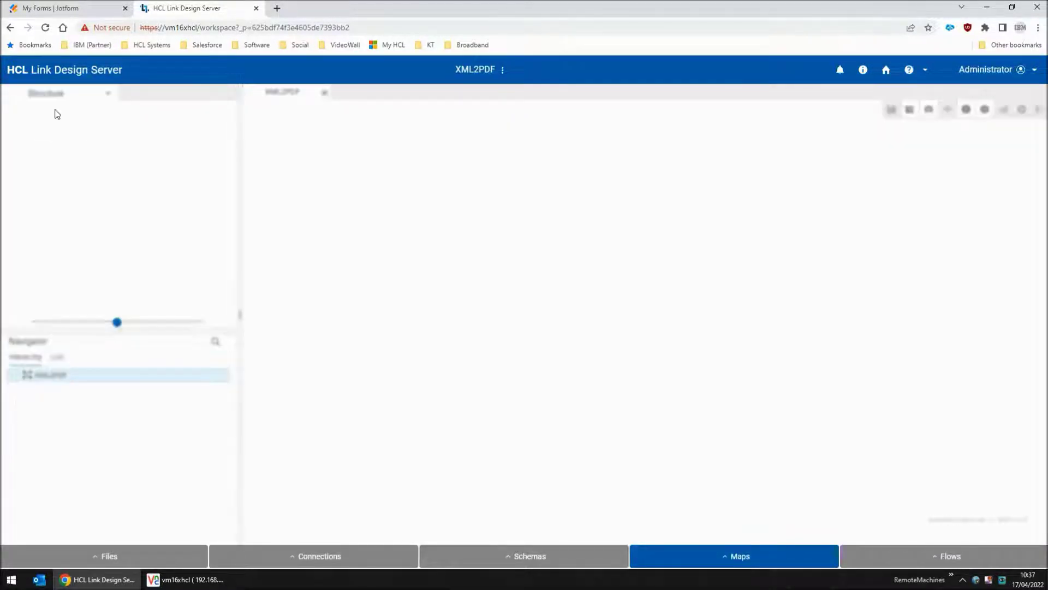
# - Define a source named In1 for the map, using a new File connection with Input.xml as the file path
pyautogui.write('In1')
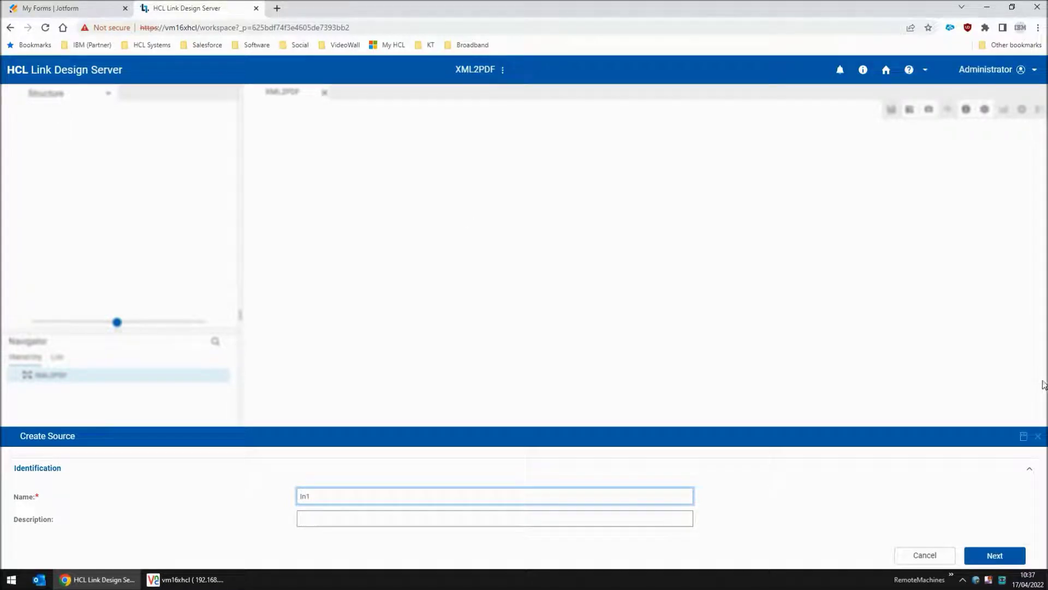
pyautogui.click(367, 520)
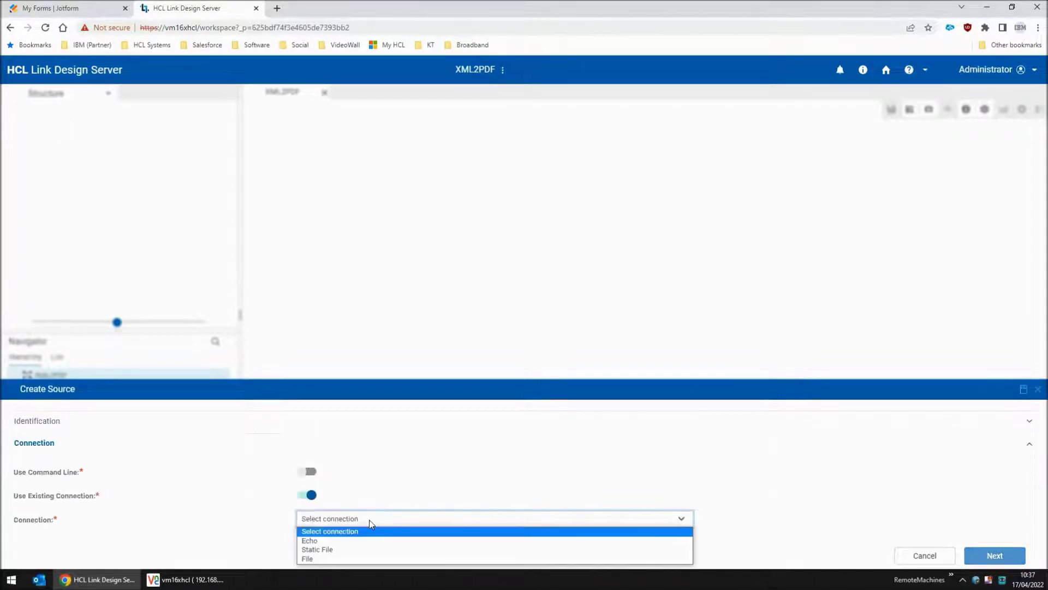
pyautogui.click(336, 519)
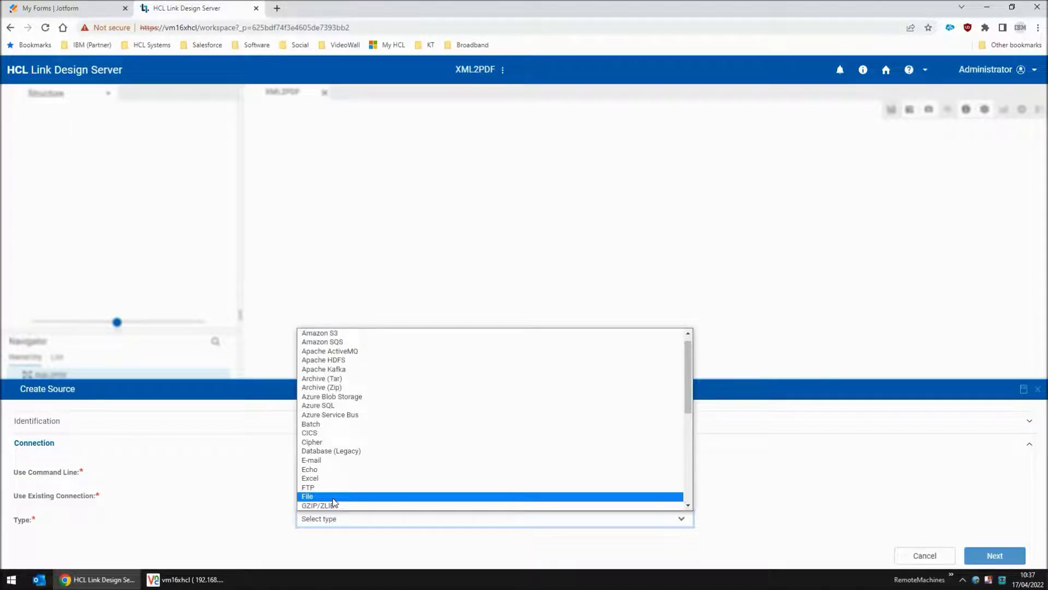
pyautogui.click(322, 503)
pyautogui.click(995, 556)
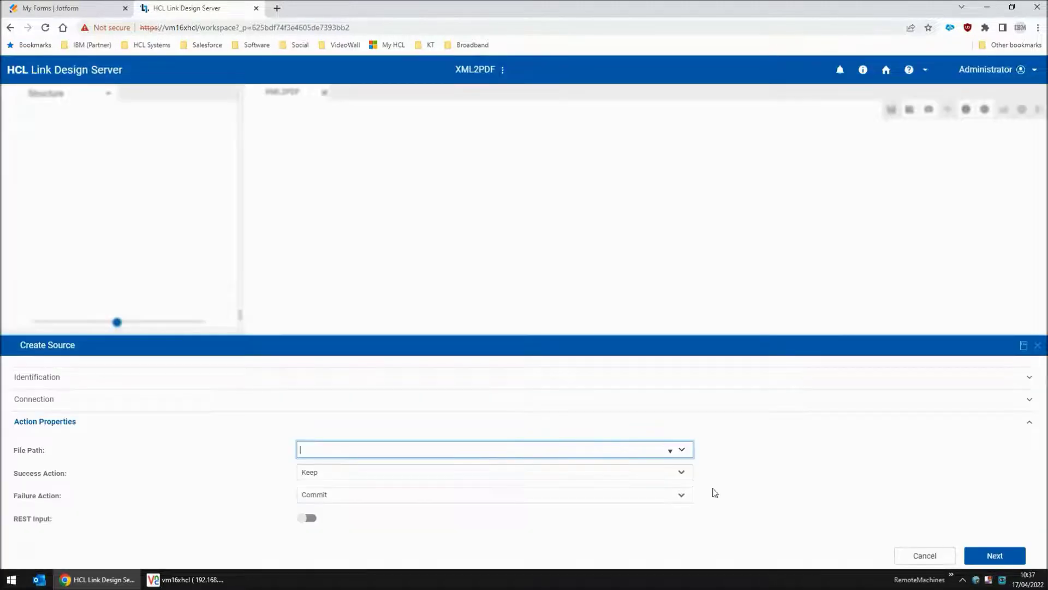
pyautogui.click(367, 448)
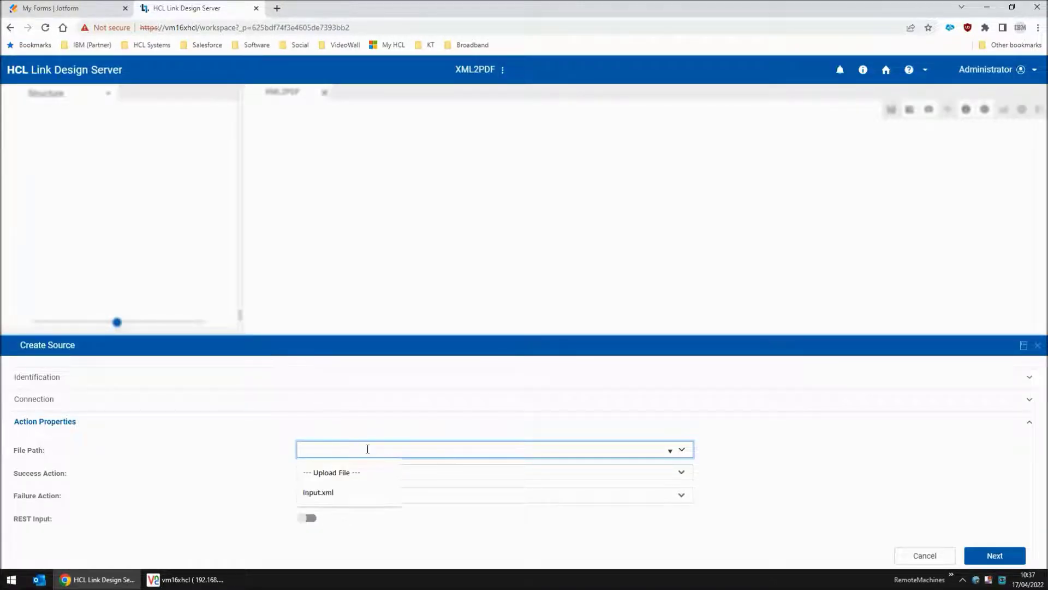
pyautogui.click(325, 492)
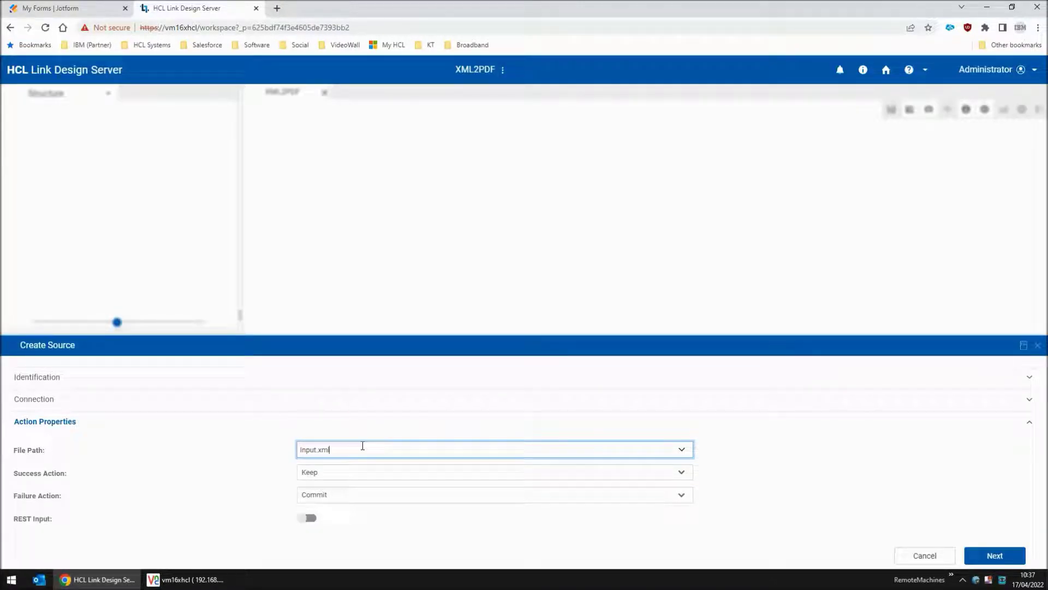
pyautogui.click(990, 560)
# - Assign the Input schema with type XSD to source In1 and finish creating the source
pyautogui.click(382, 495)
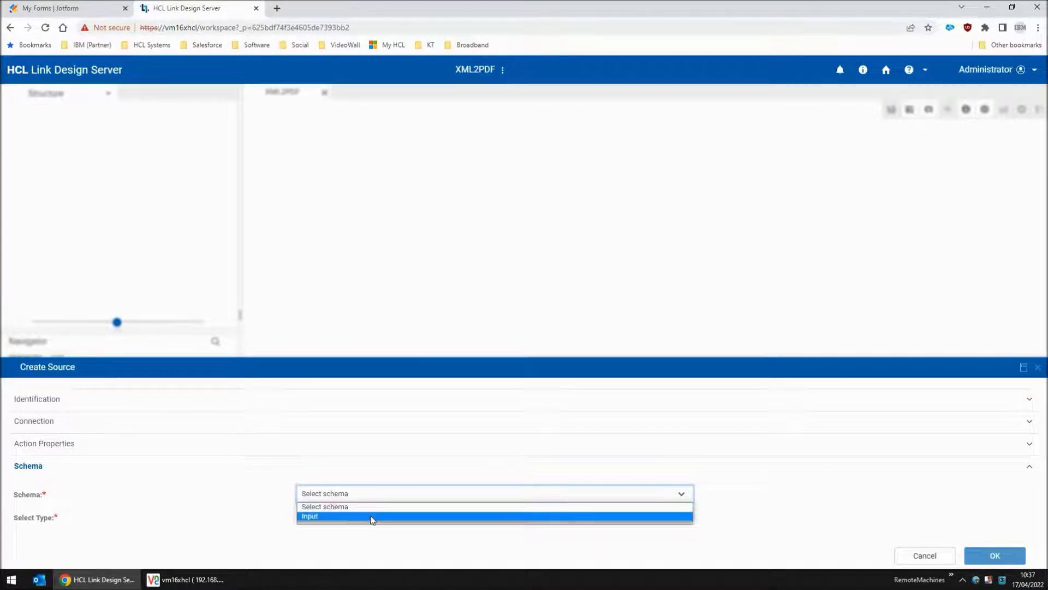
pyautogui.click(370, 515)
pyautogui.click(396, 499)
pyautogui.click(351, 467)
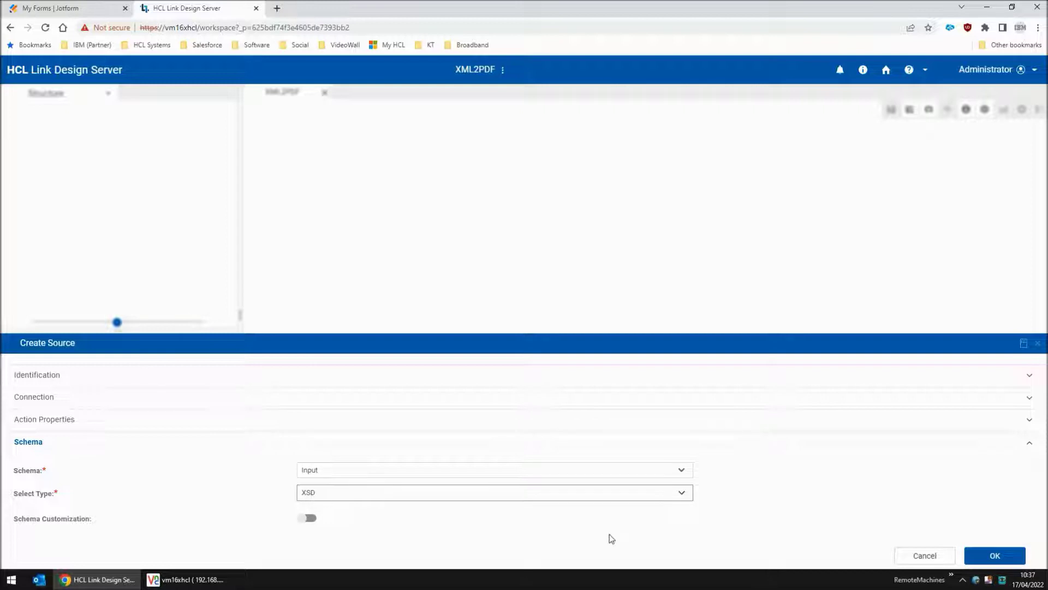
pyautogui.click(994, 555)
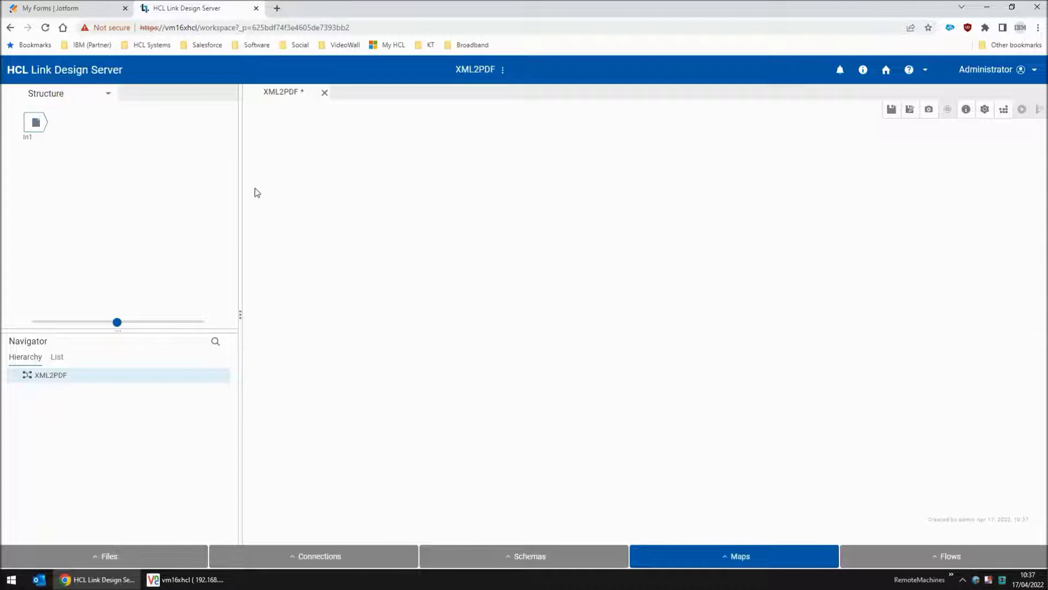
# - Save, build and run the XML2PDF map
pyautogui.click(892, 112)
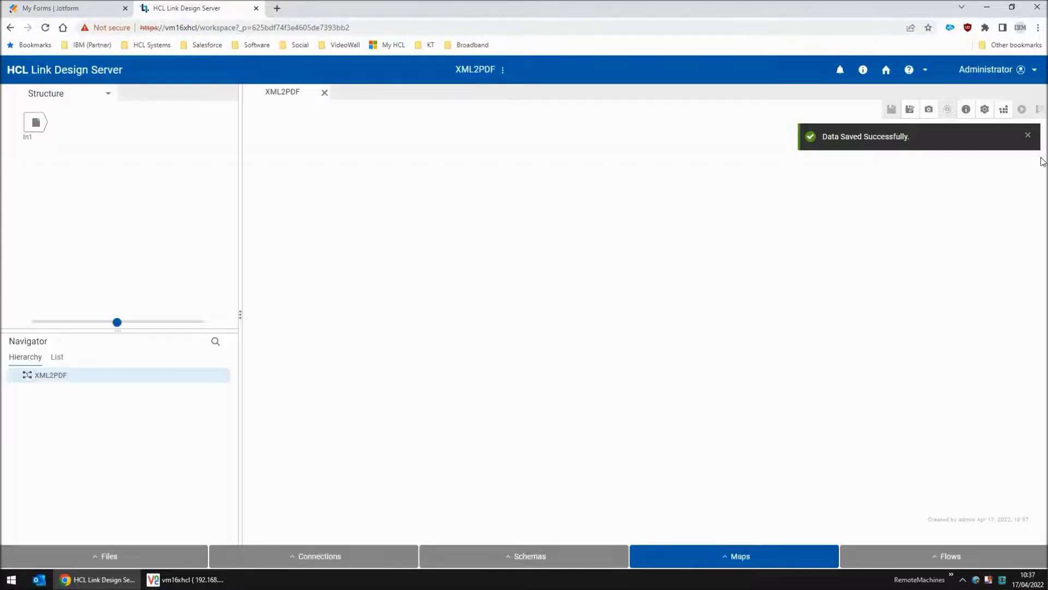
pyautogui.click(1005, 111)
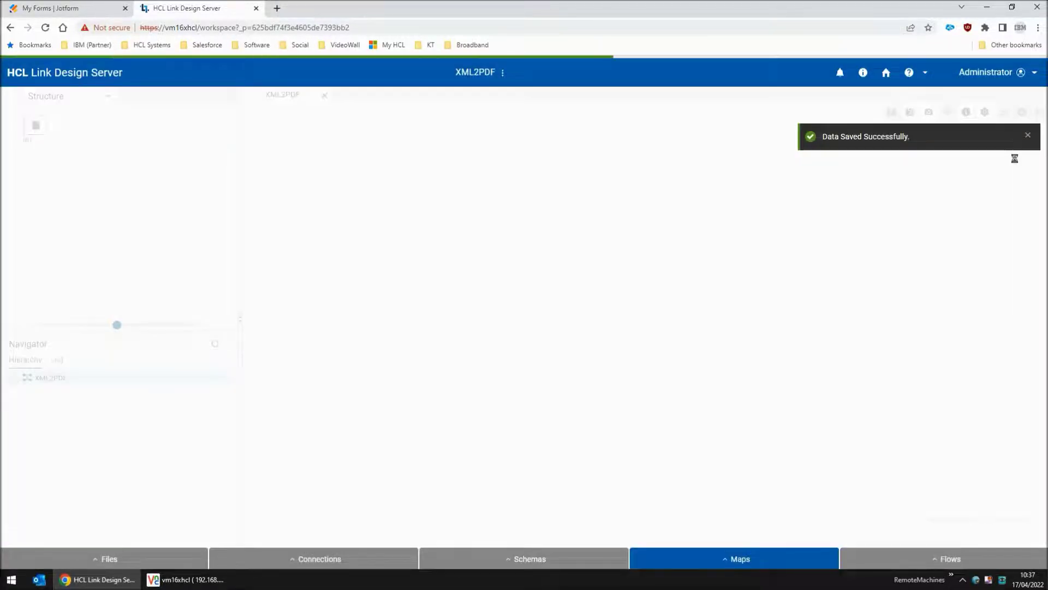
pyautogui.click(1022, 111)
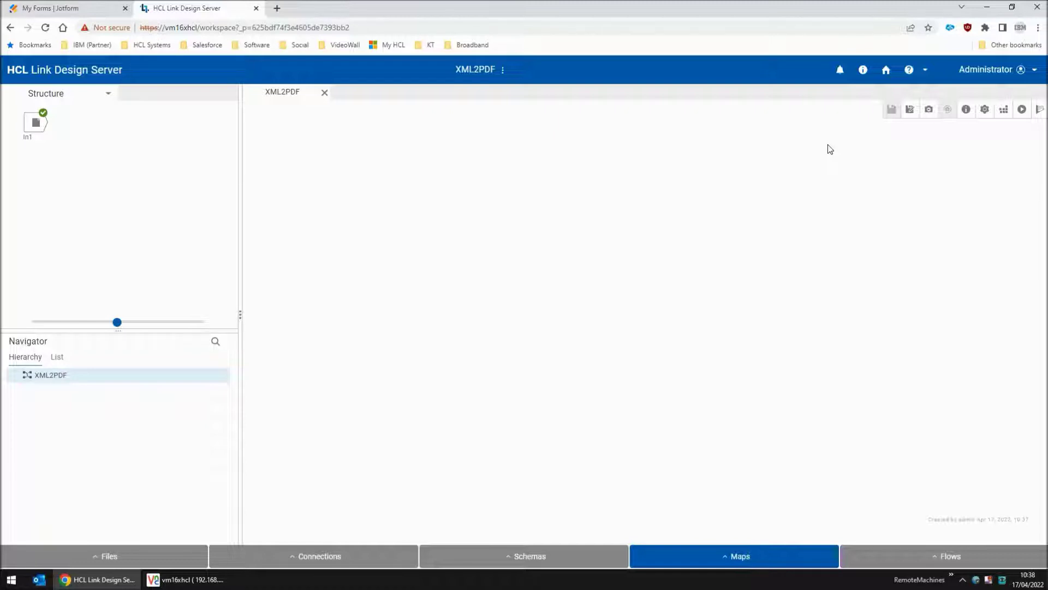
# - Create a new connection of type PDF Acroforms named PdfConn1
pyautogui.click(323, 556)
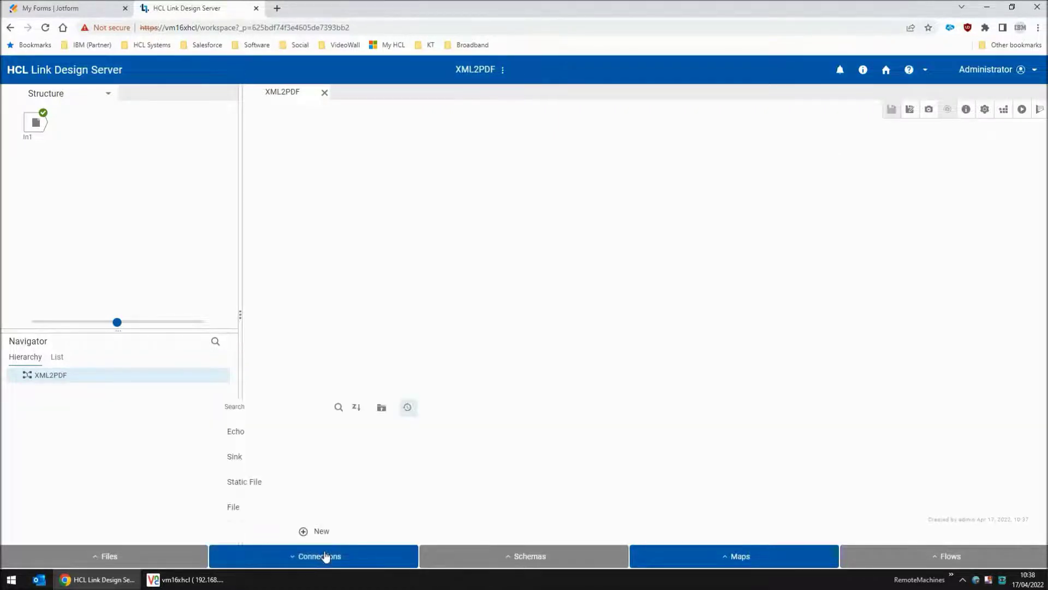
pyautogui.click(317, 530)
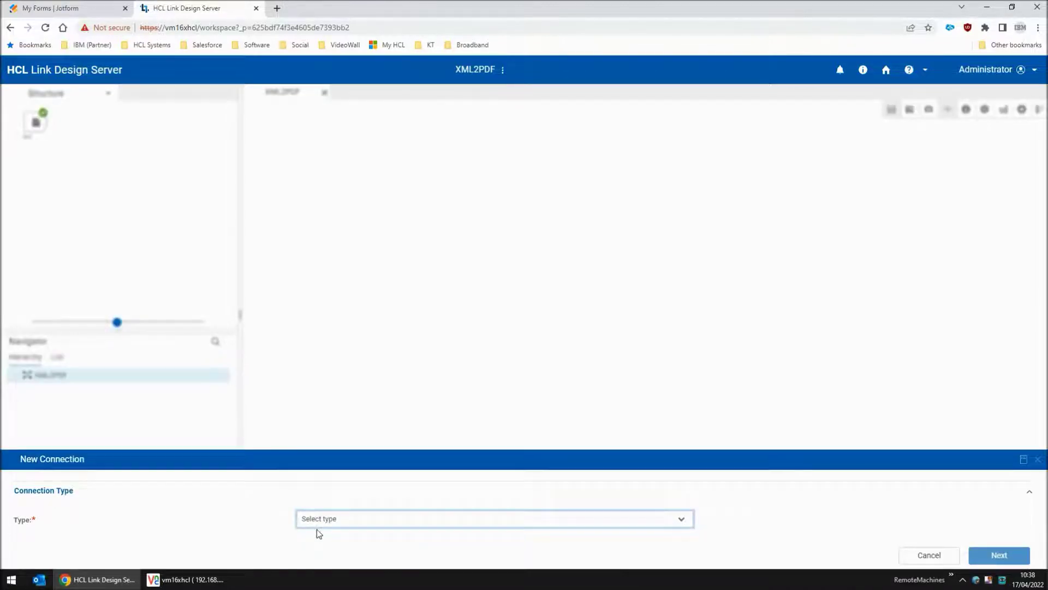
pyautogui.click(344, 519)
pyautogui.scroll(-5, 383, 472)
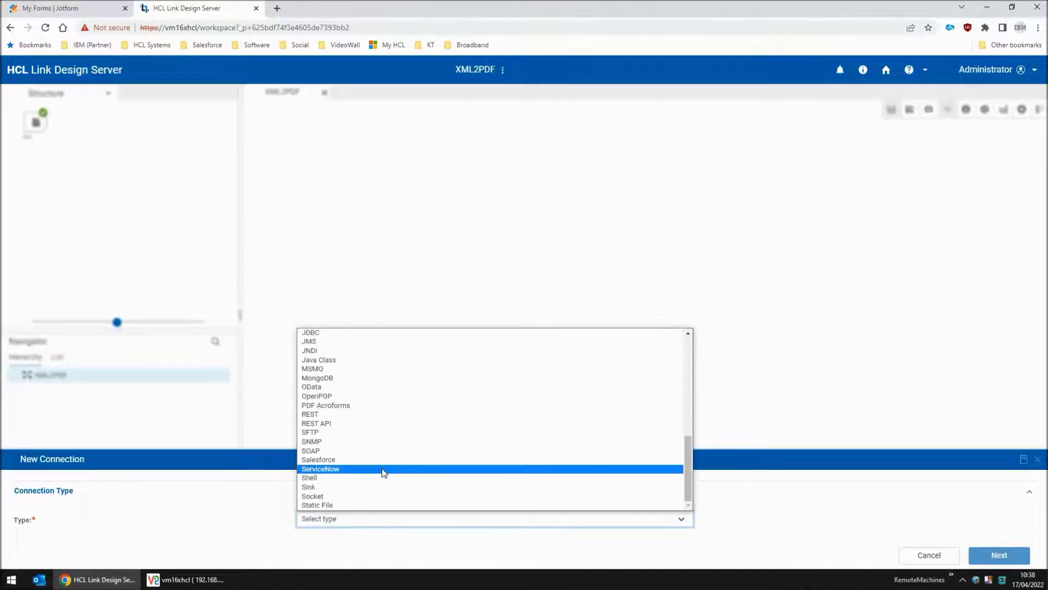
pyautogui.click(353, 405)
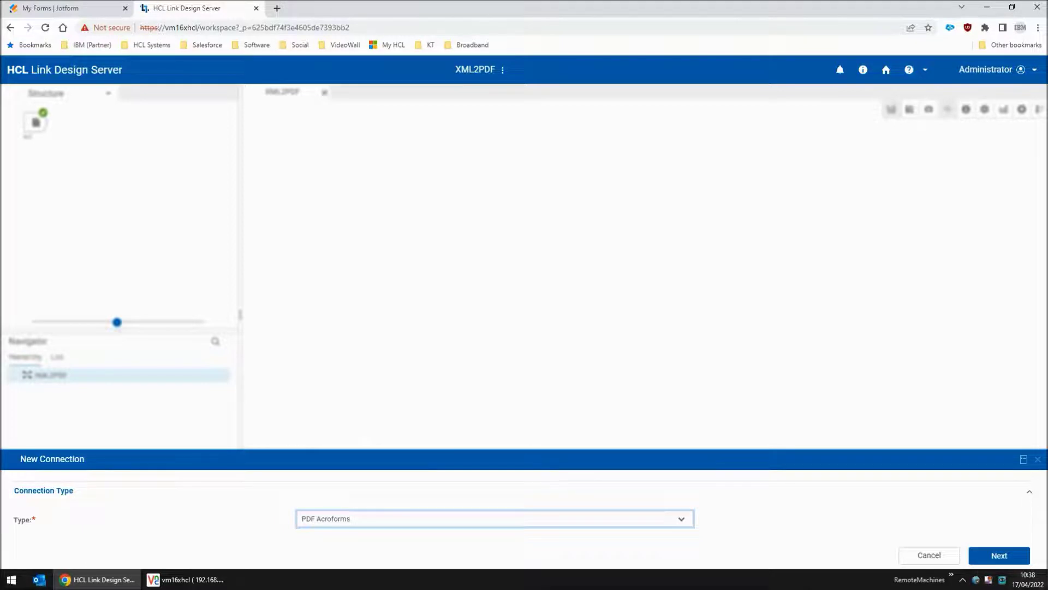
pyautogui.click(1001, 556)
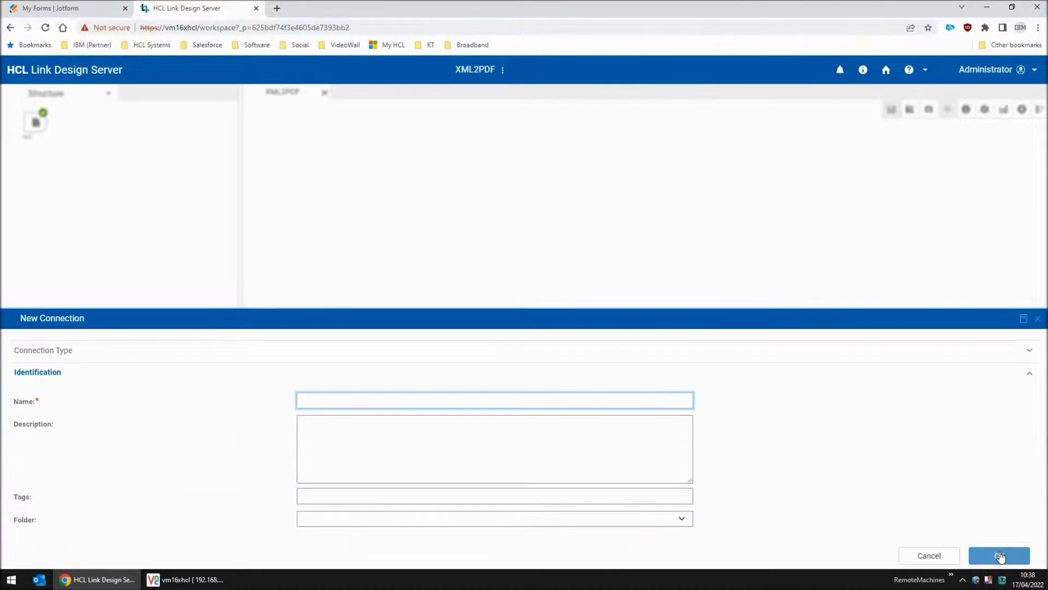
pyautogui.write('PdfConn1')
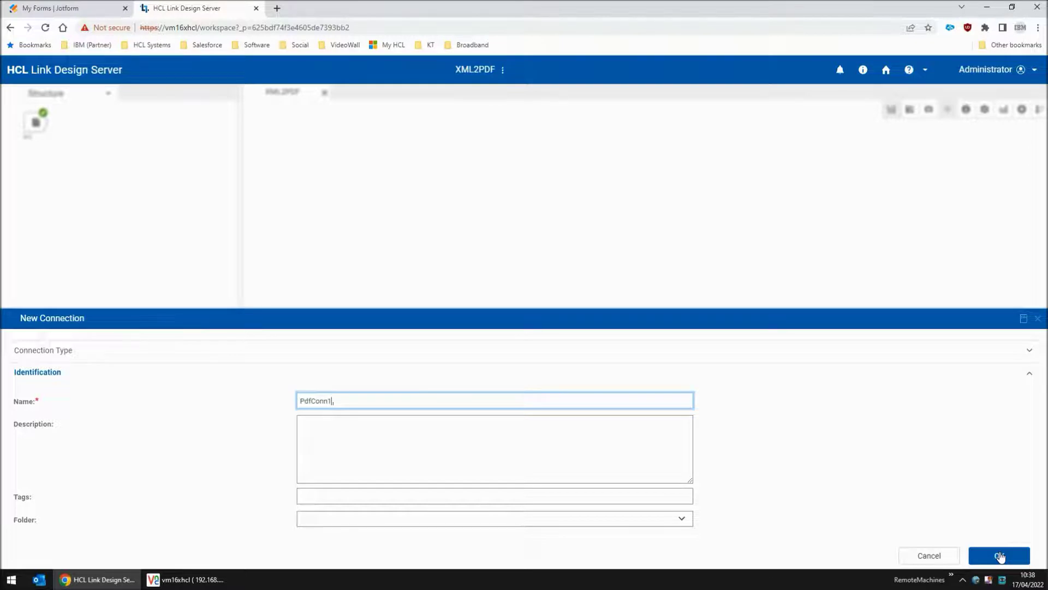
pyautogui.click(1000, 556)
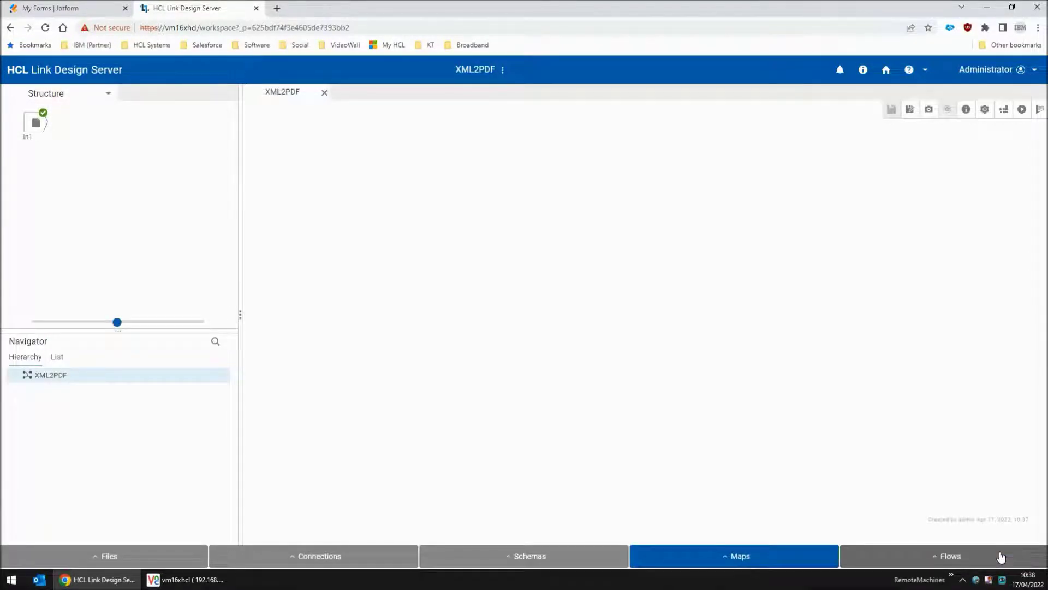
pyautogui.click(337, 561)
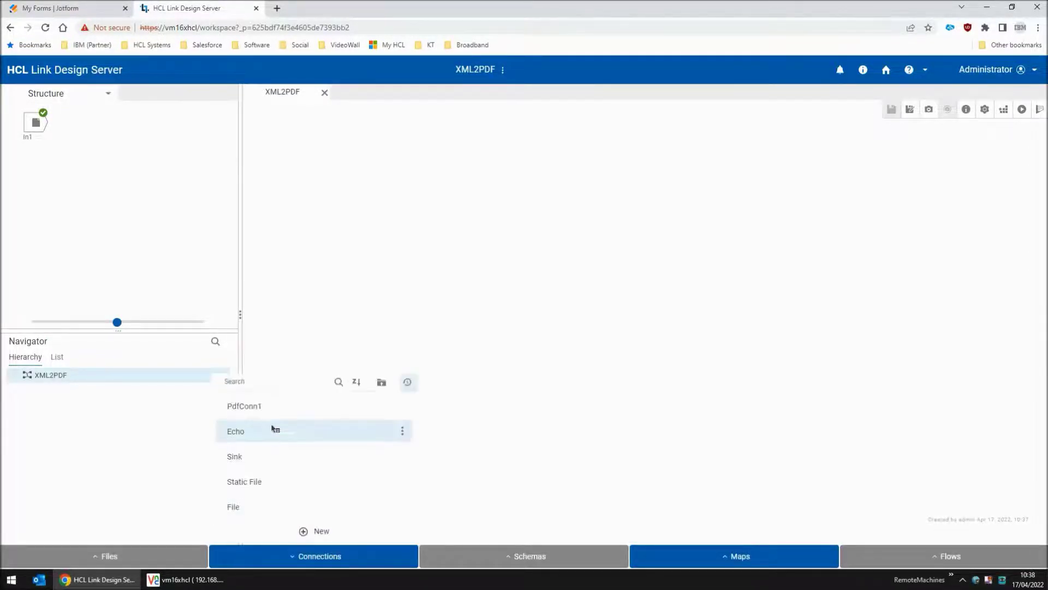
pyautogui.click(403, 406)
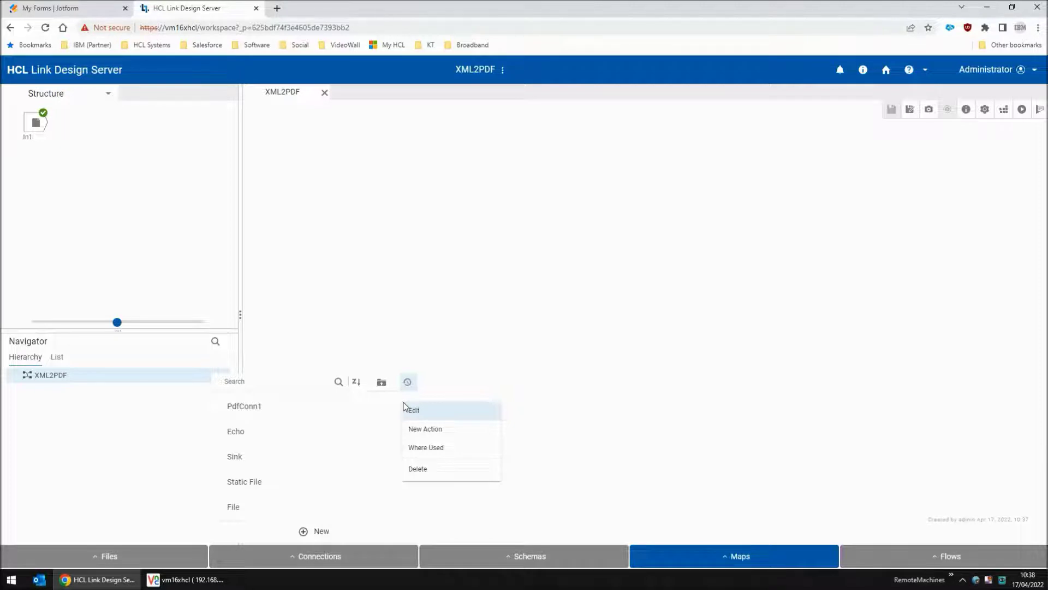
# - Upload Template.pdf from the XML2PDF Maps folder as a new project file
pyautogui.click(117, 561)
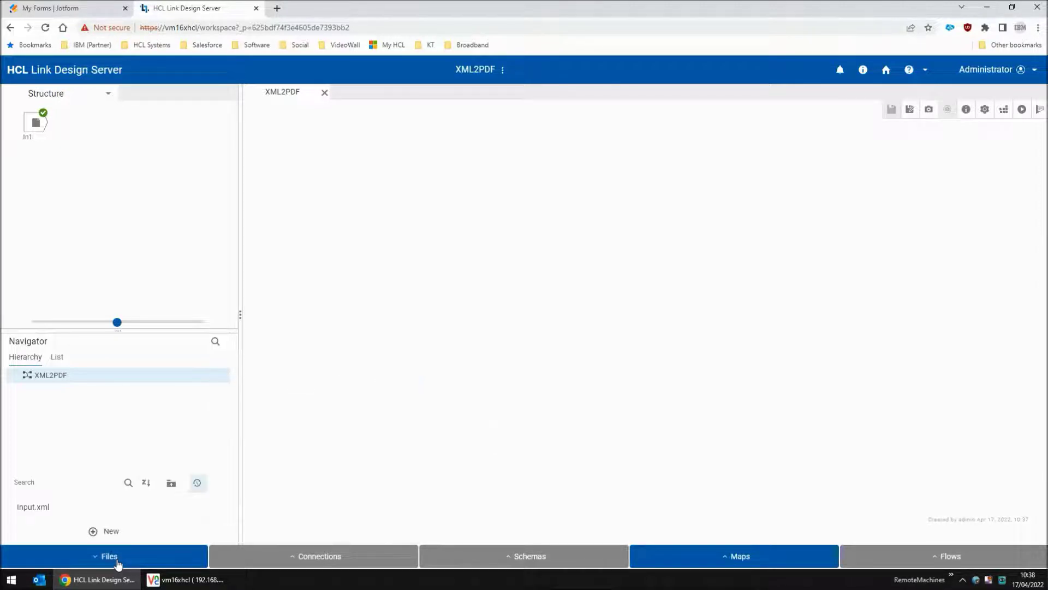
pyautogui.click(102, 531)
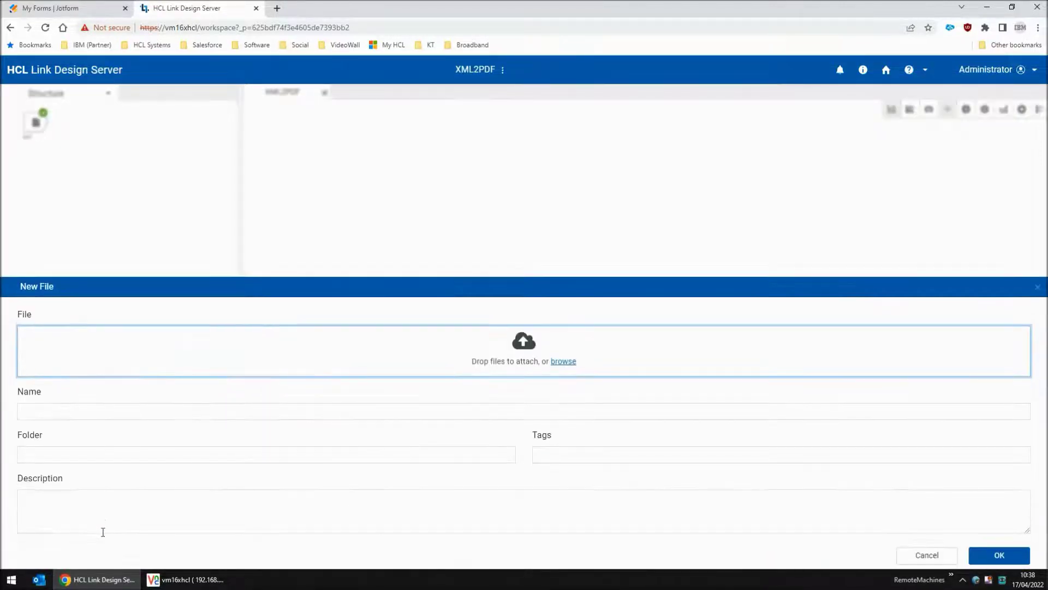
pyautogui.click(568, 362)
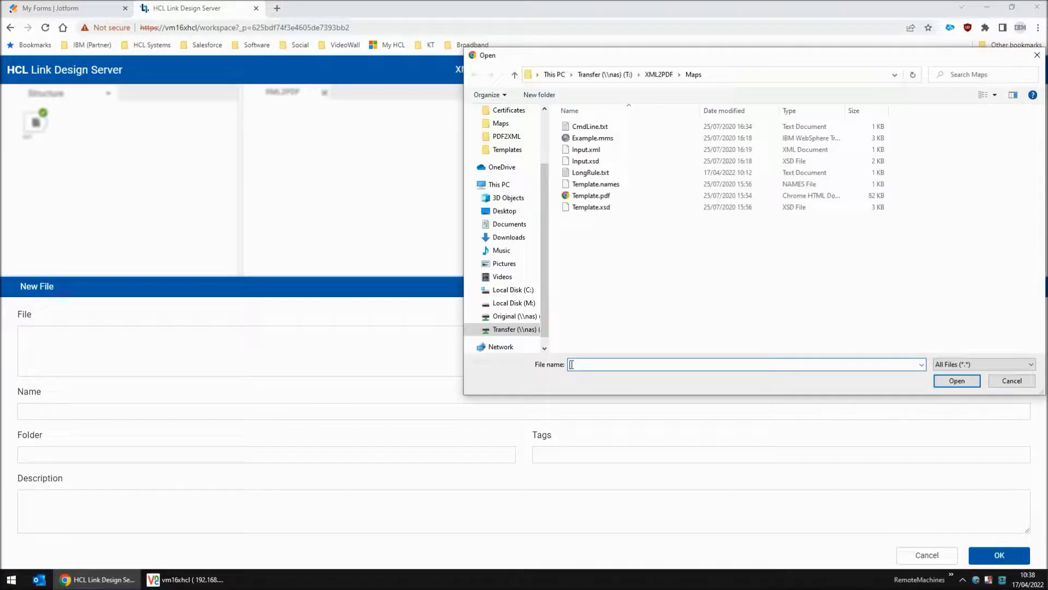
pyautogui.doubleClick(600, 196)
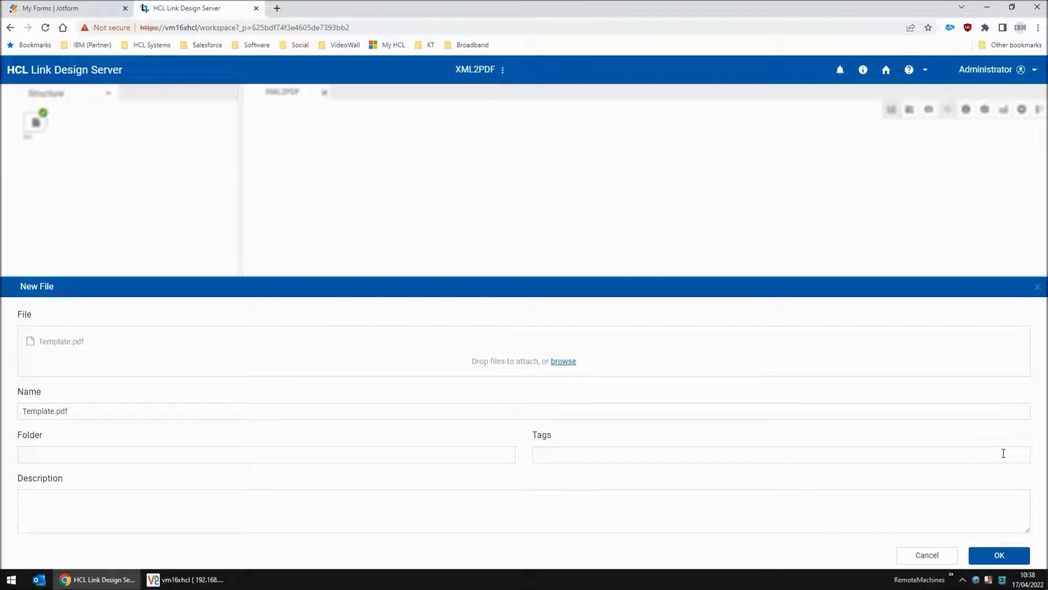
pyautogui.click(1010, 560)
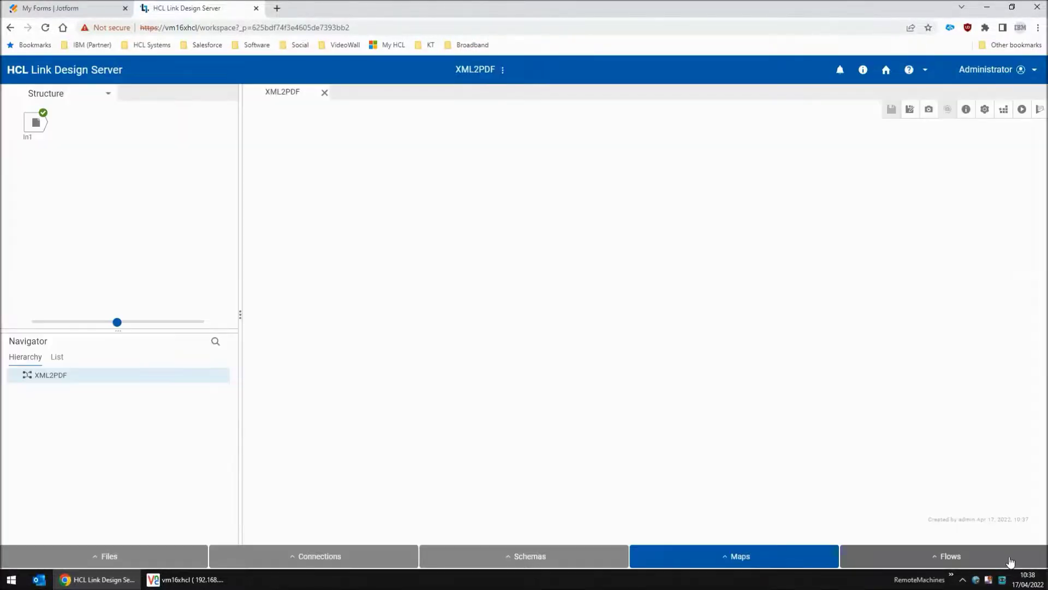
# - Switch to VNC Viewer and check the project folder on the server for Template.pdf
pyautogui.click(203, 581)
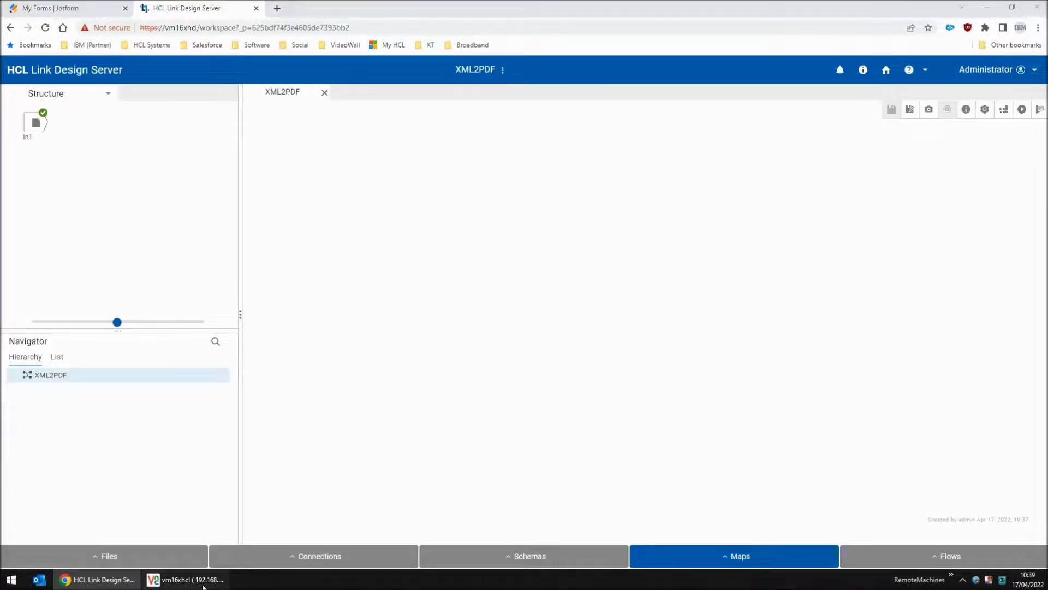
pyautogui.click(467, 383)
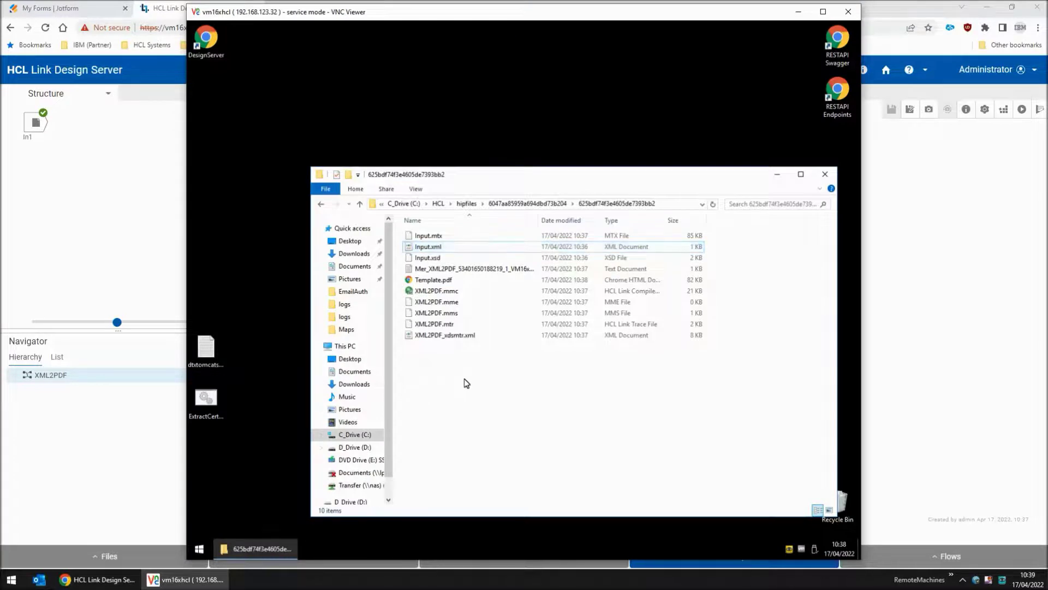
pyautogui.click(436, 281)
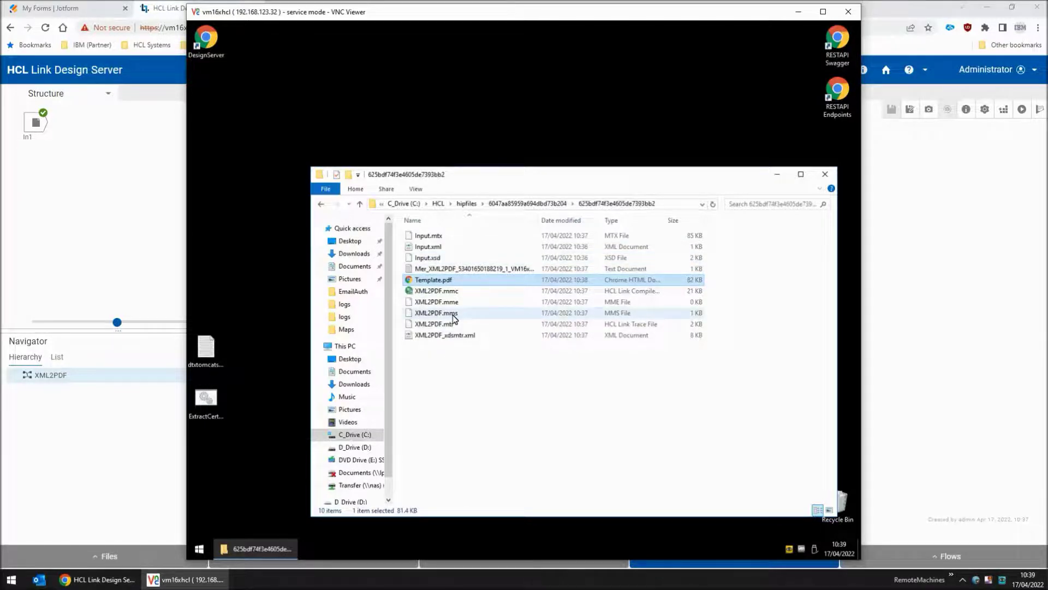
pyautogui.click(139, 505)
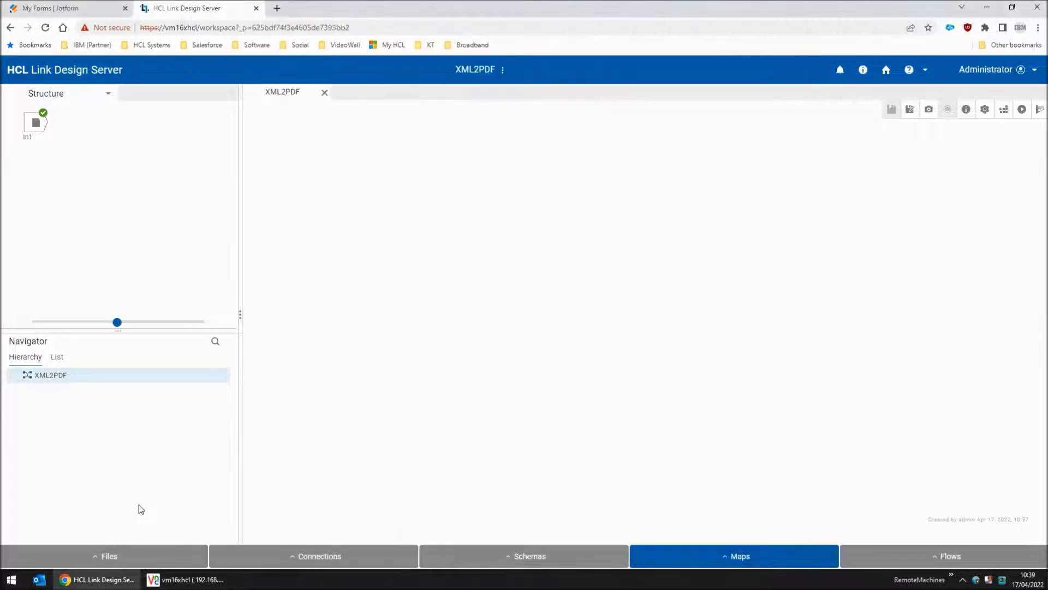
# - Start a new Source action on connection PdfConn1 with Template.pdf as the PDF file and Template.xsd as the schema file
pyautogui.click(326, 560)
pyautogui.click(402, 409)
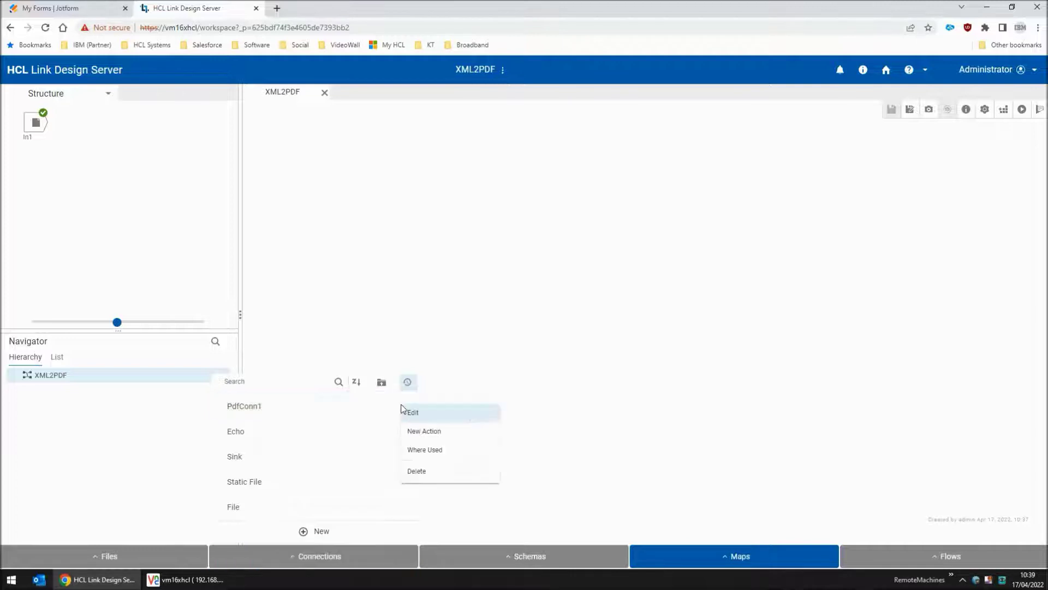
pyautogui.click(435, 432)
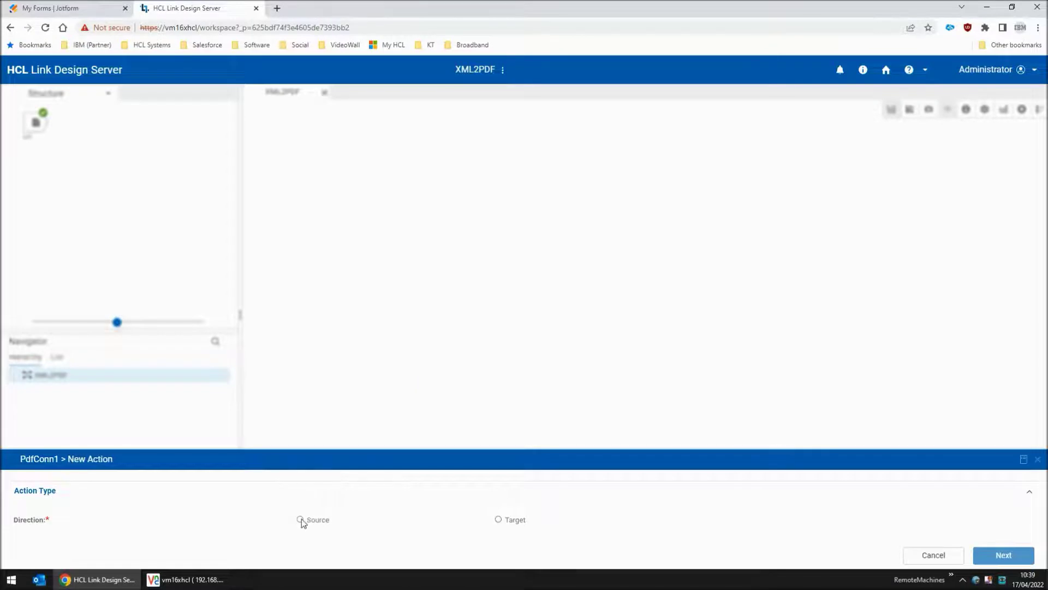
pyautogui.click(300, 519)
pyautogui.click(1004, 556)
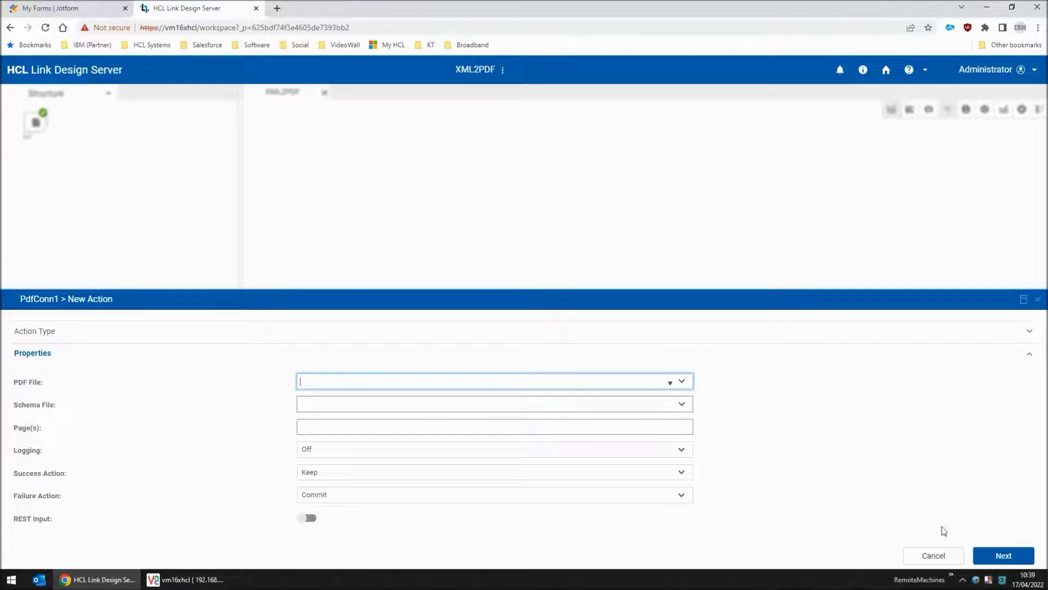
pyautogui.write('Template.pdf')
pyautogui.press('Tab')
pyautogui.write('Template.p')
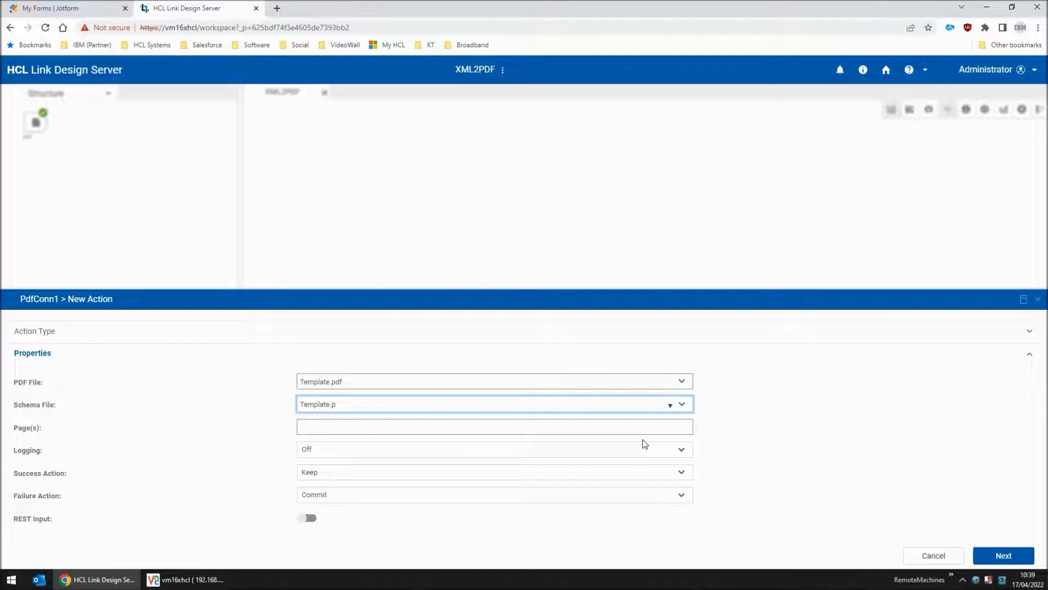
pyautogui.press('BackSpace')
pyautogui.write('xsd')
pyautogui.press('Tab')
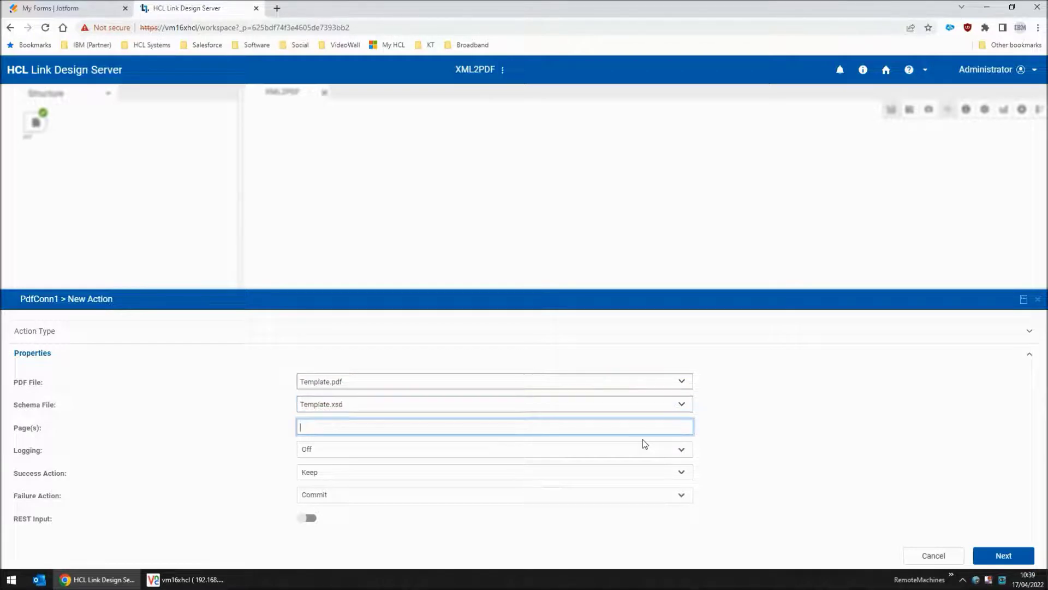
pyautogui.click(1013, 556)
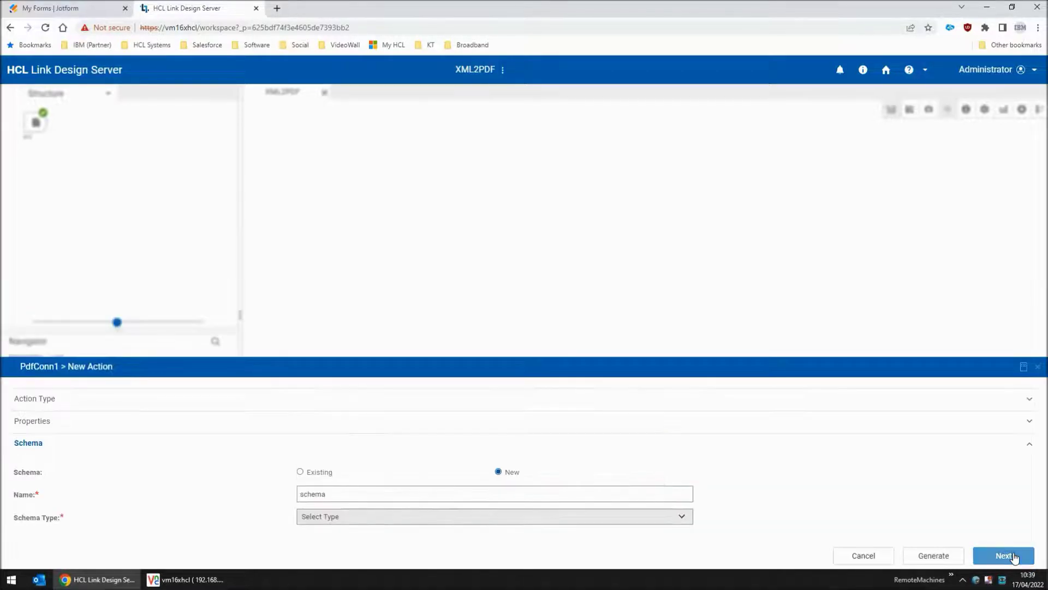
# - Name the action's new schema Template.xsd and generate it from the PDF
pyautogui.click(376, 496)
pyautogui.hotkey('ctrl', 'a')
pyautogui.write('Template.pdf')
pyautogui.press('BackSpace')
pyautogui.press('BackSpace')
pyautogui.write('xsd')
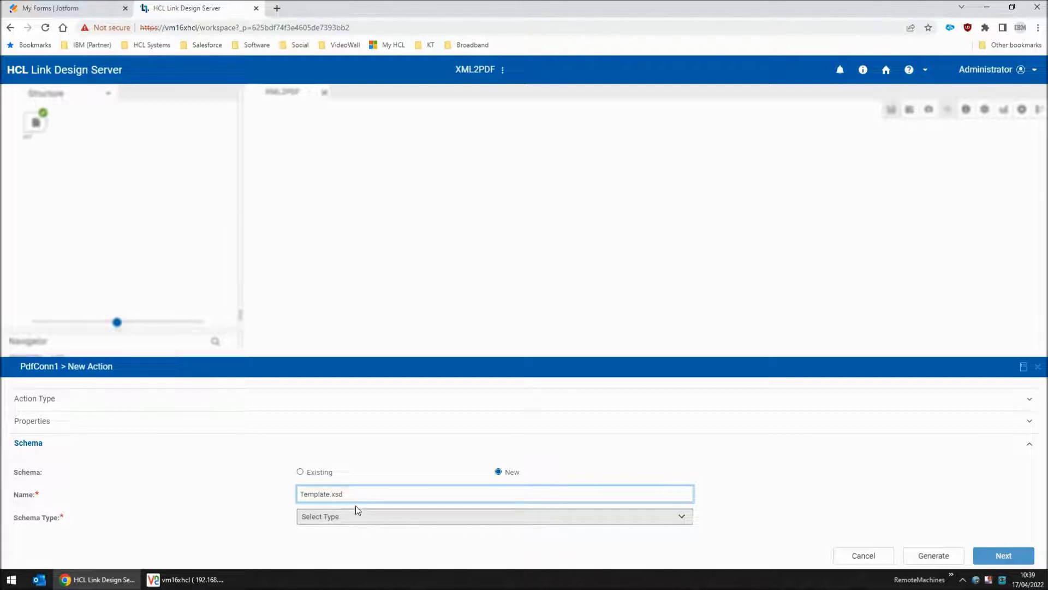
pyautogui.click(934, 555)
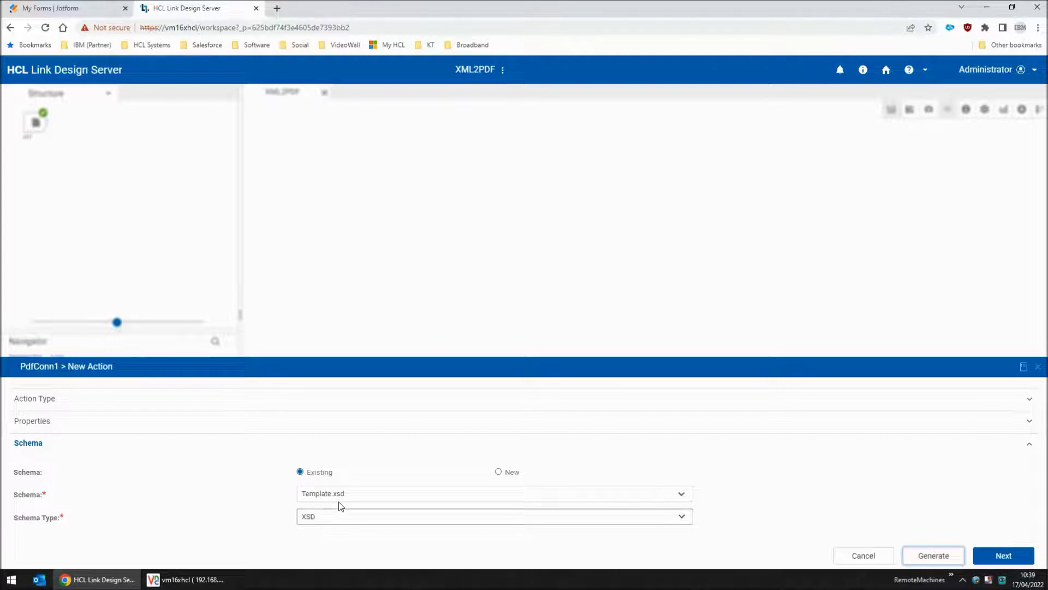
# - Check the server's project folder in VNC Viewer for Template.xsd and Template.names, and cancel the open PdfConn1 action back in the browser
pyautogui.click(203, 581)
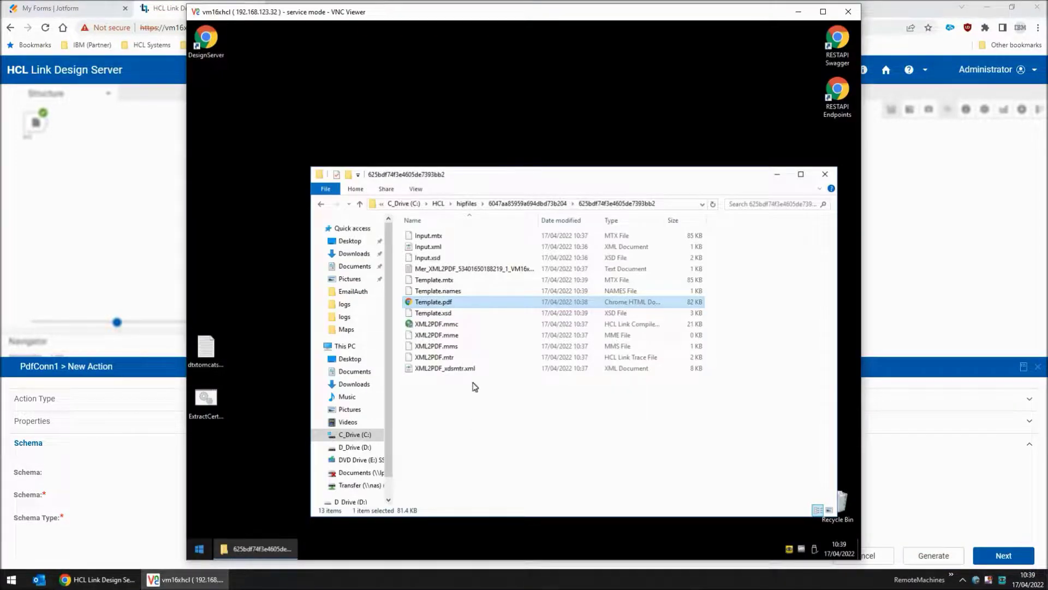
pyautogui.click(448, 315)
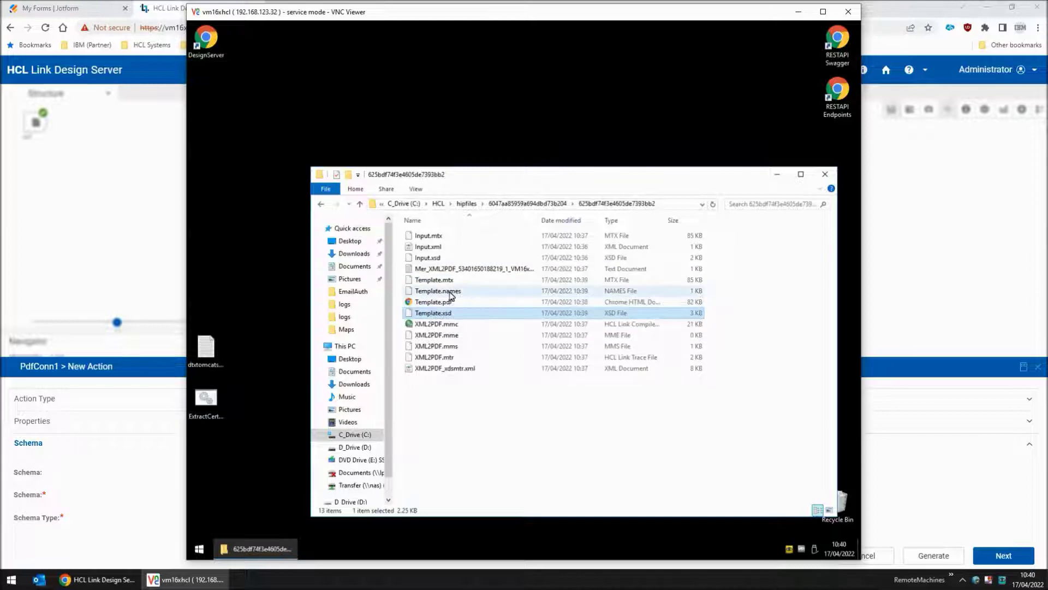
pyautogui.click(451, 295)
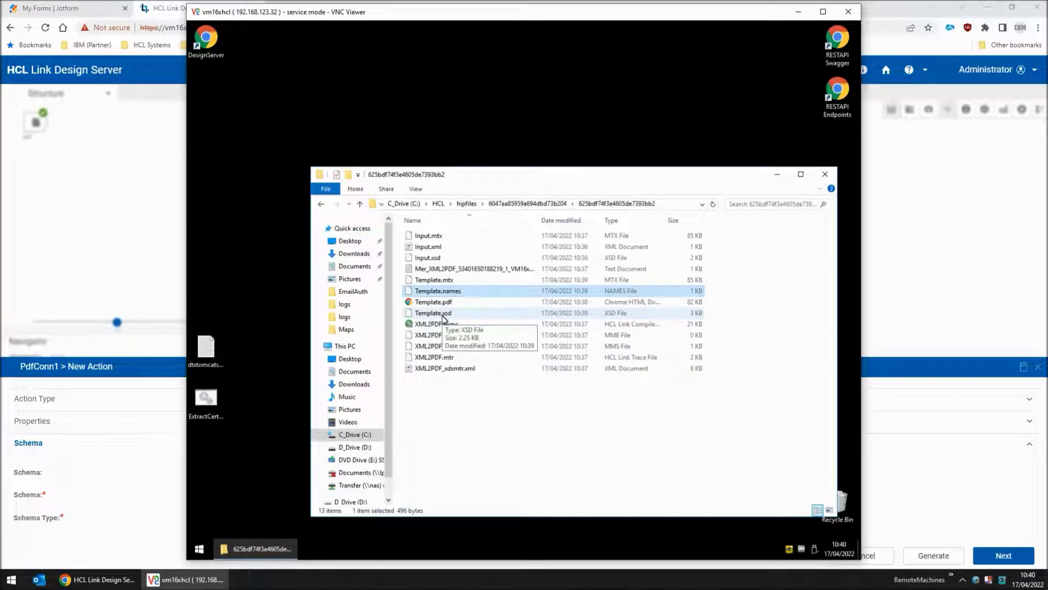
pyautogui.click(118, 583)
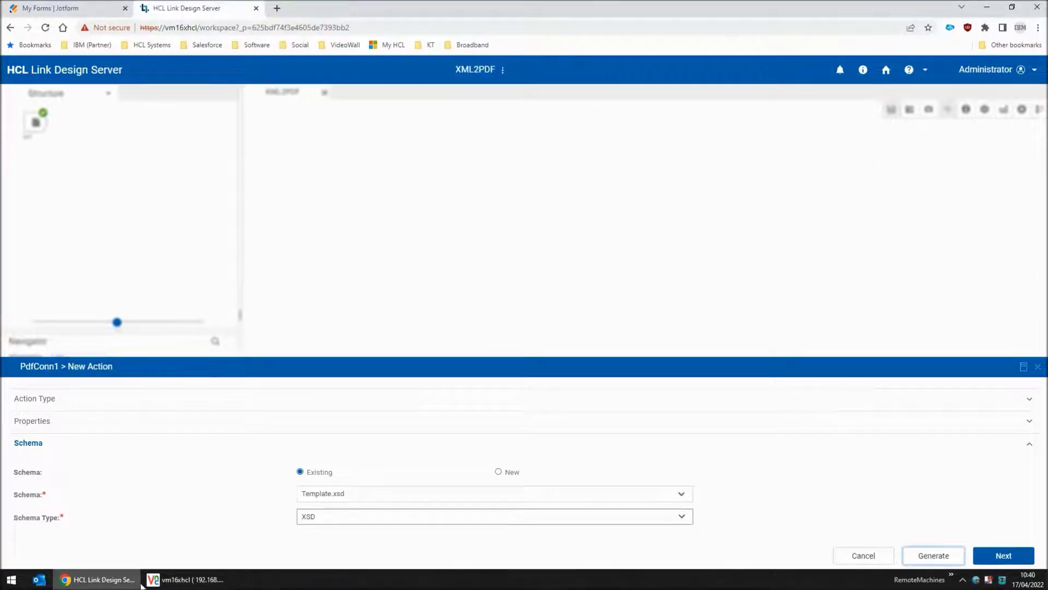
pyautogui.click(863, 556)
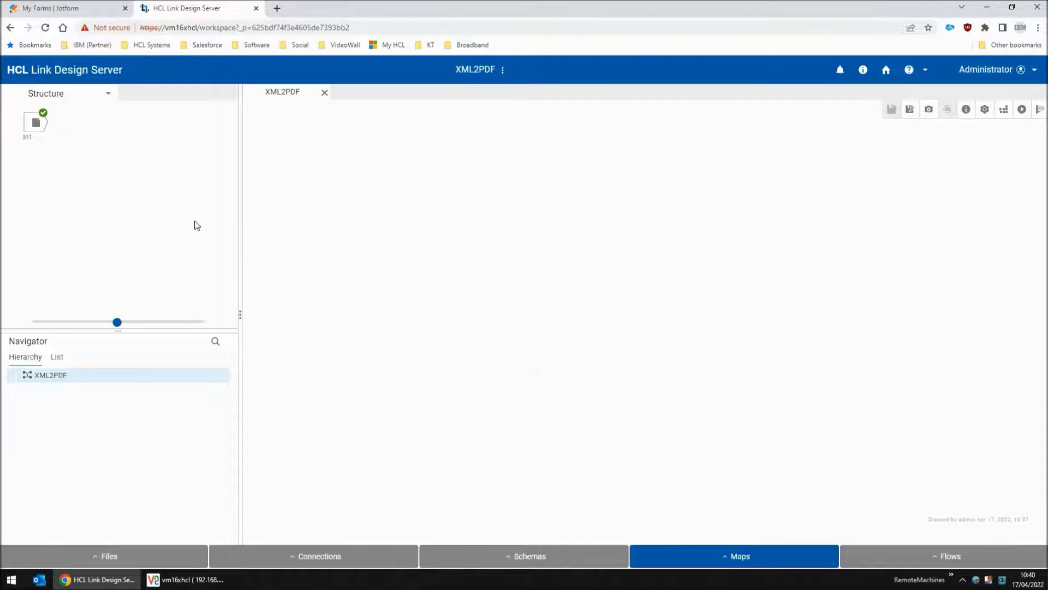
# - Start a target named Out for the XML2PDF map, using the existing PdfConn1 connection
pyautogui.click(109, 97)
pyautogui.click(50, 131)
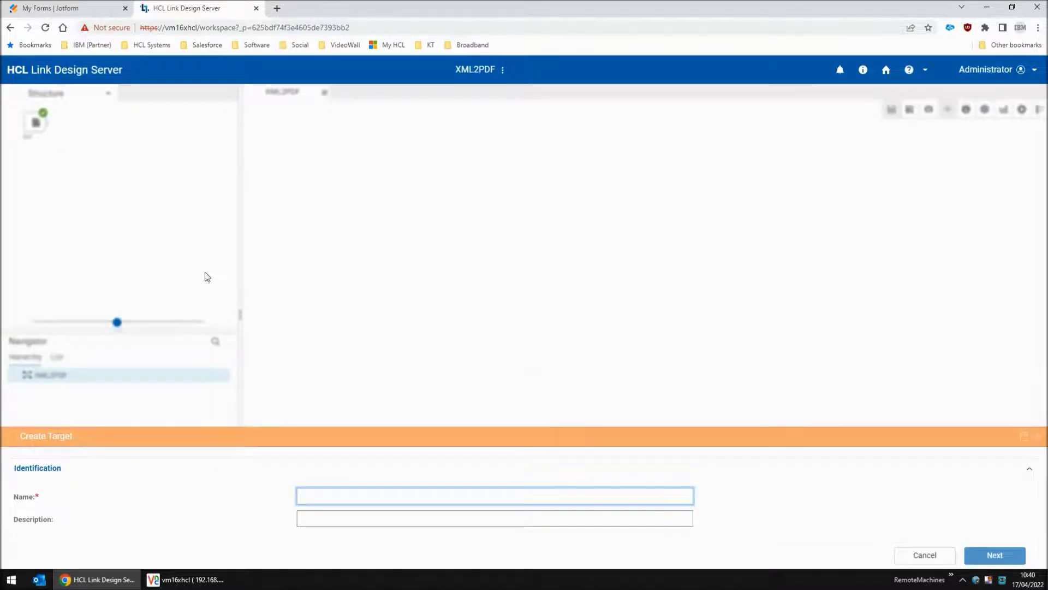
pyautogui.write('Out')
pyautogui.click(981, 556)
pyautogui.click(308, 495)
pyautogui.click(339, 518)
pyautogui.click(362, 417)
pyautogui.click(982, 556)
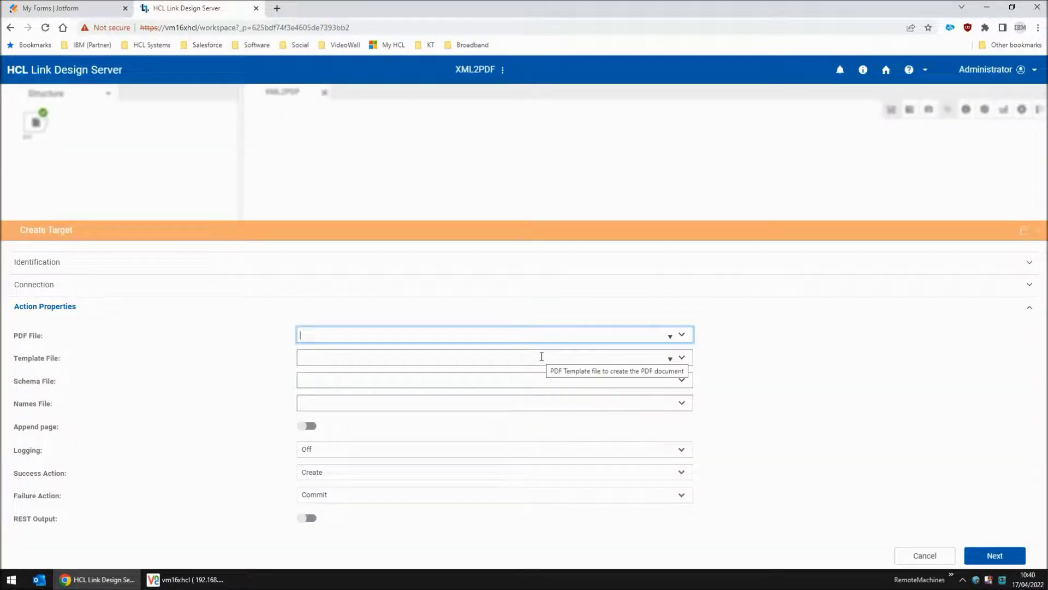
# - Set the target's PDF file to Output.pdf, template file to Template.pdf, schema file to Template.xsd and names file to Template.names
pyautogui.write('O')
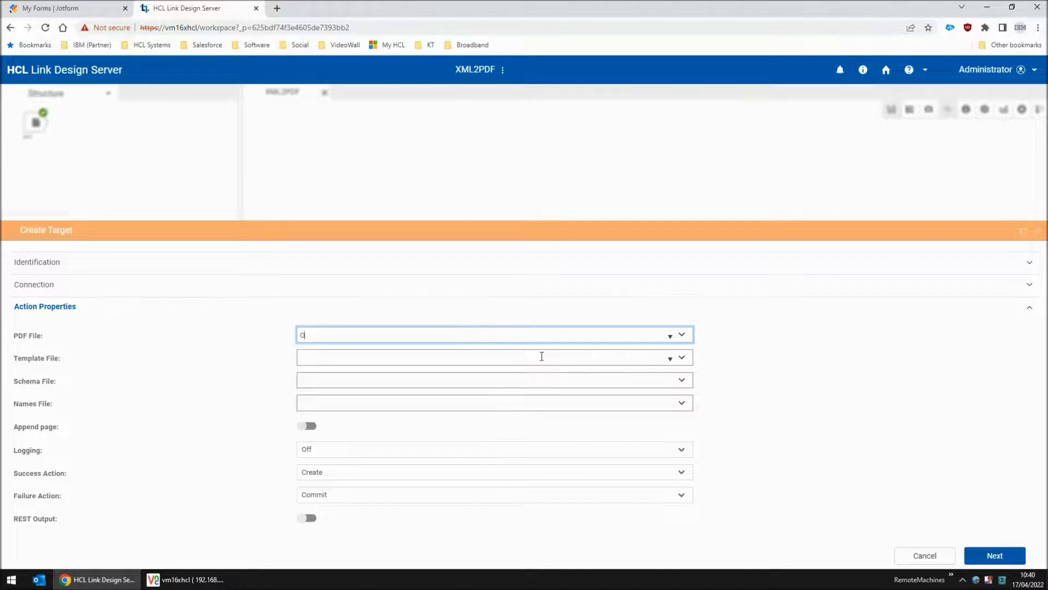
pyautogui.write('utput.pdf')
pyautogui.click(541, 356)
pyautogui.write('Template.pdf')
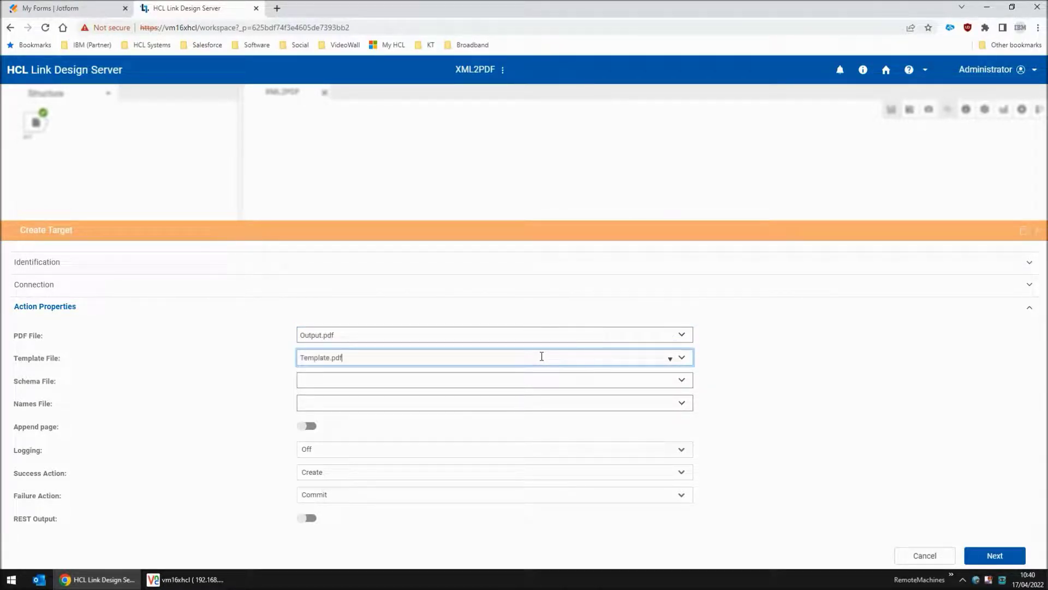
pyautogui.press('Tab')
pyautogui.write('Template.pdf')
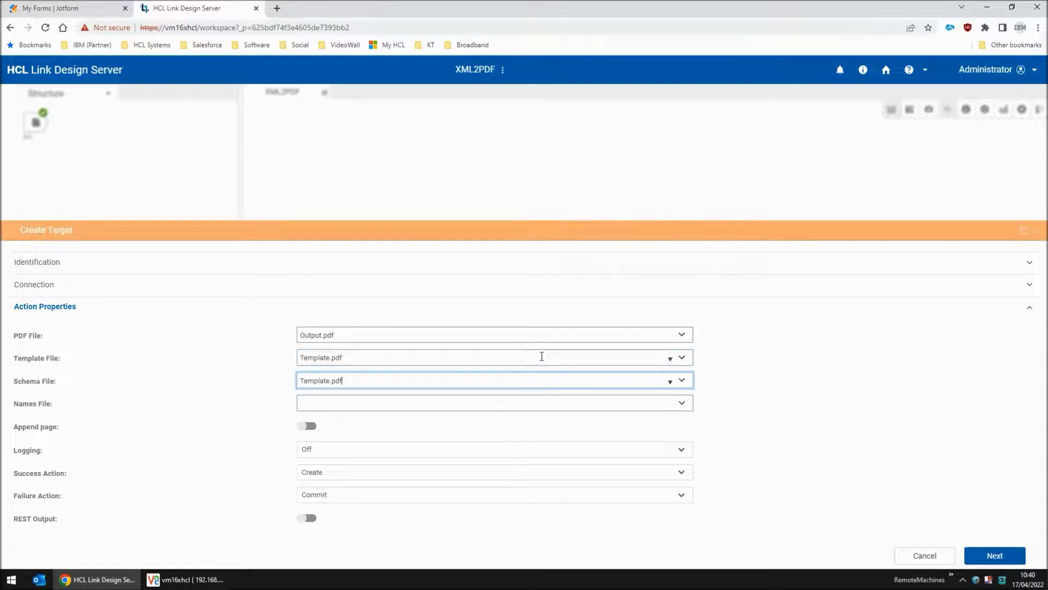
pyautogui.write('xsd')
pyautogui.press('Tab')
pyautogui.write('Template.pdf')
pyautogui.press('BackSpace')
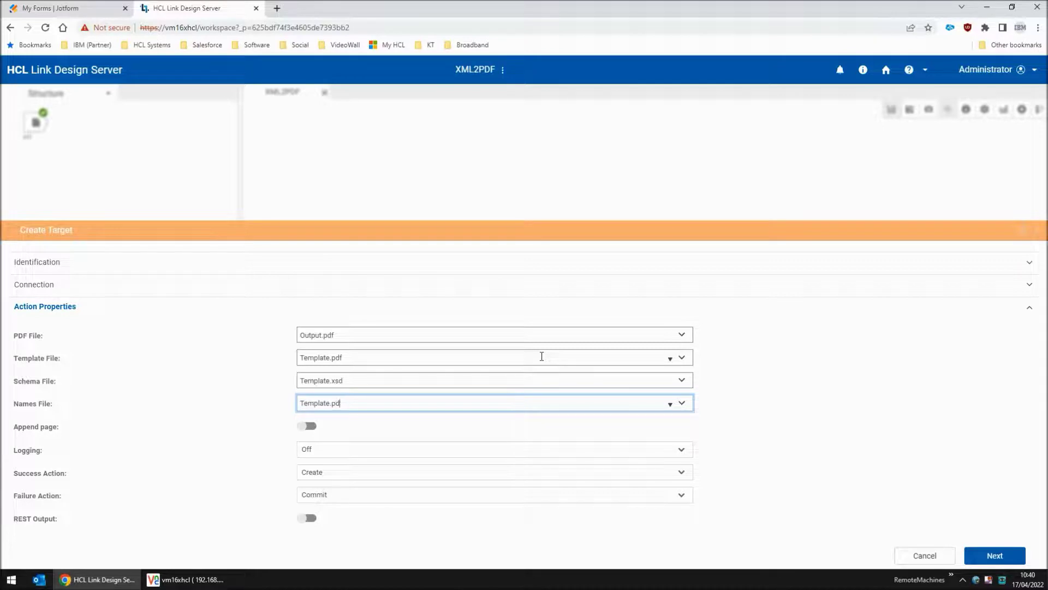
pyautogui.write('names')
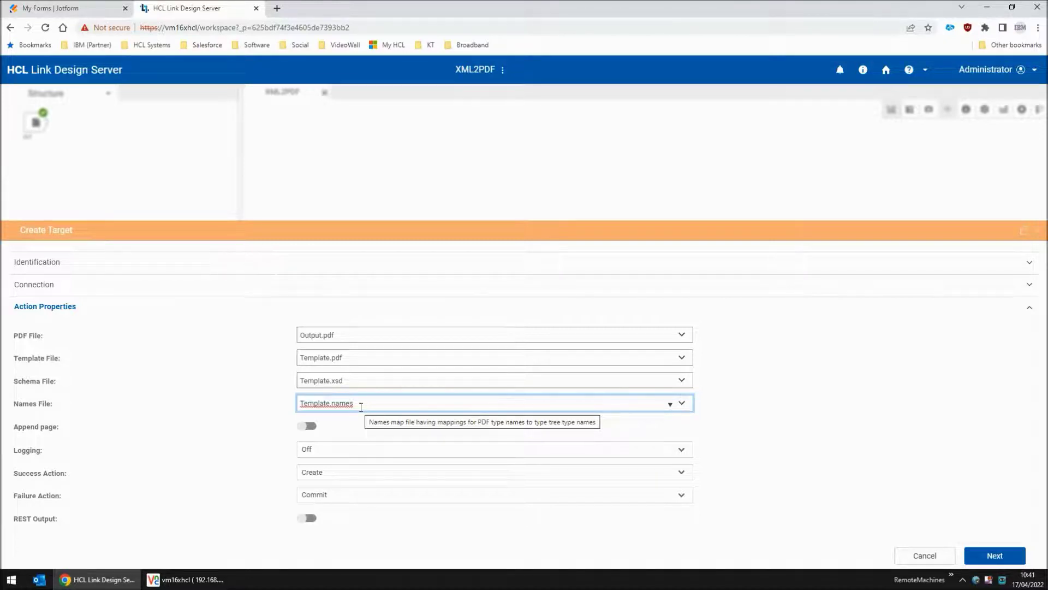
pyautogui.click(996, 555)
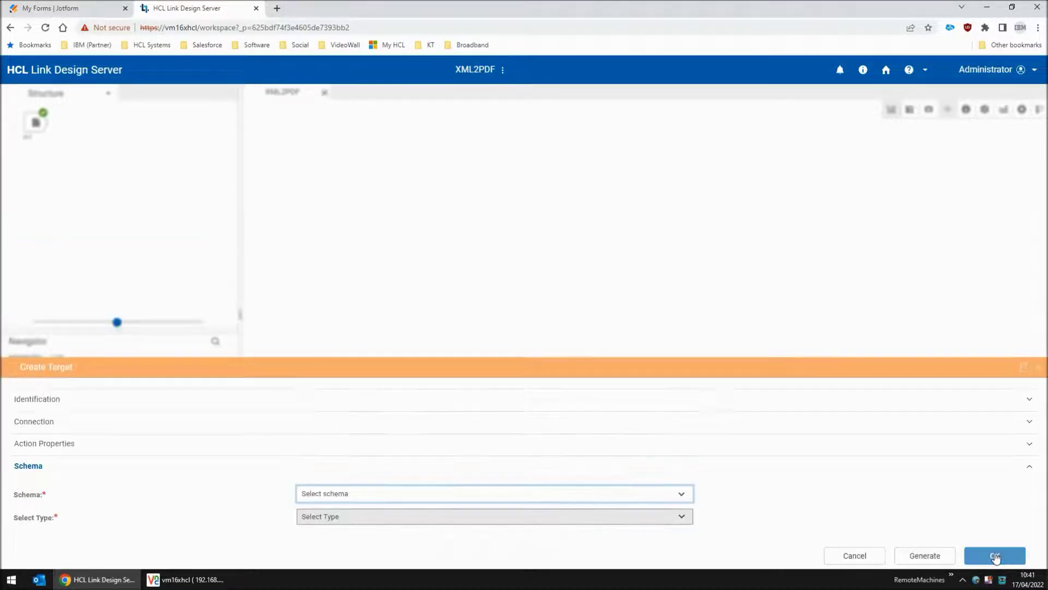
# - Assign the Template.xsd schema with type XSD to the Out target and finish creating it
pyautogui.click(386, 499)
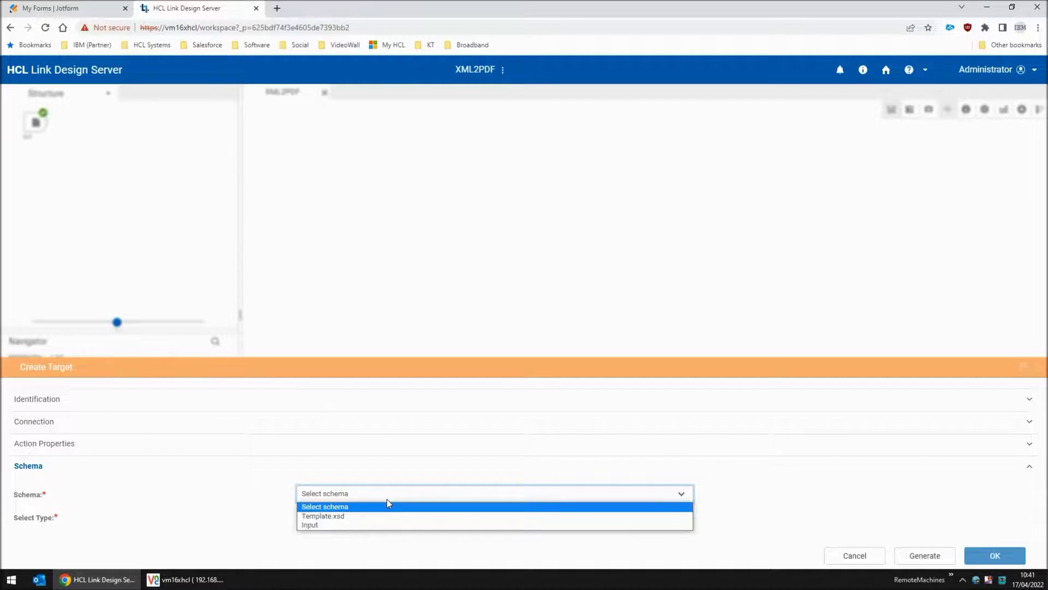
pyautogui.click(327, 516)
pyautogui.click(342, 499)
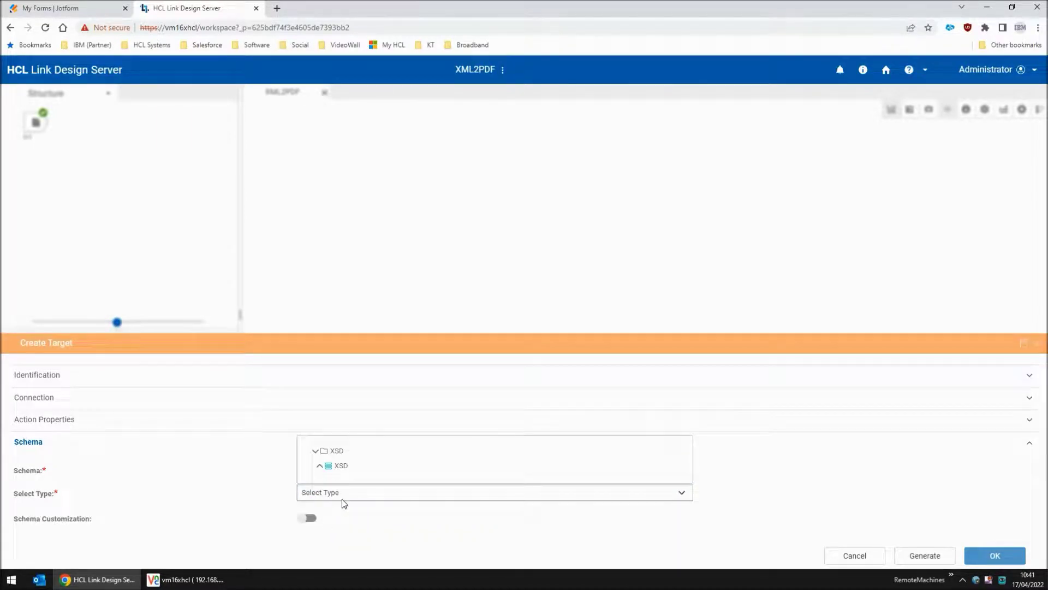
pyautogui.click(347, 468)
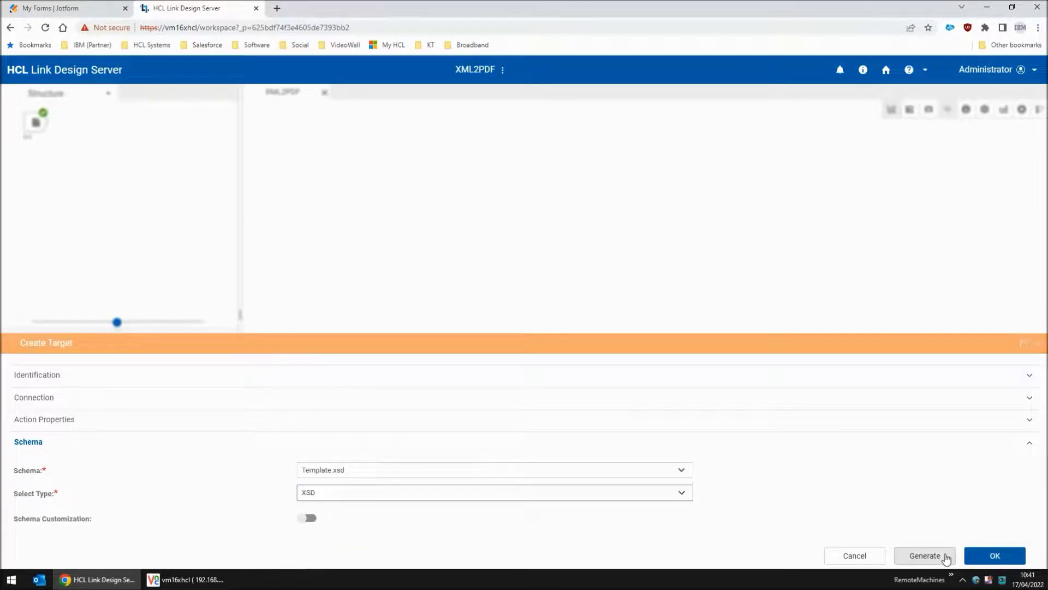
pyautogui.click(994, 555)
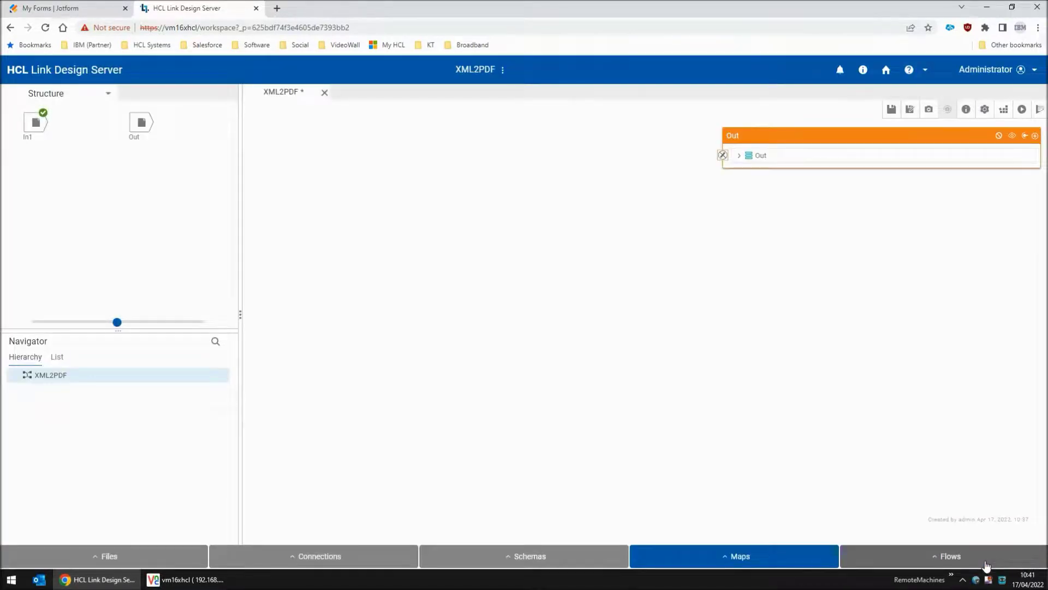
# - Show input In1 in the map and expand it through global, root and Row down to the individual customer fields
pyautogui.rightClick(38, 122)
pyautogui.click(52, 135)
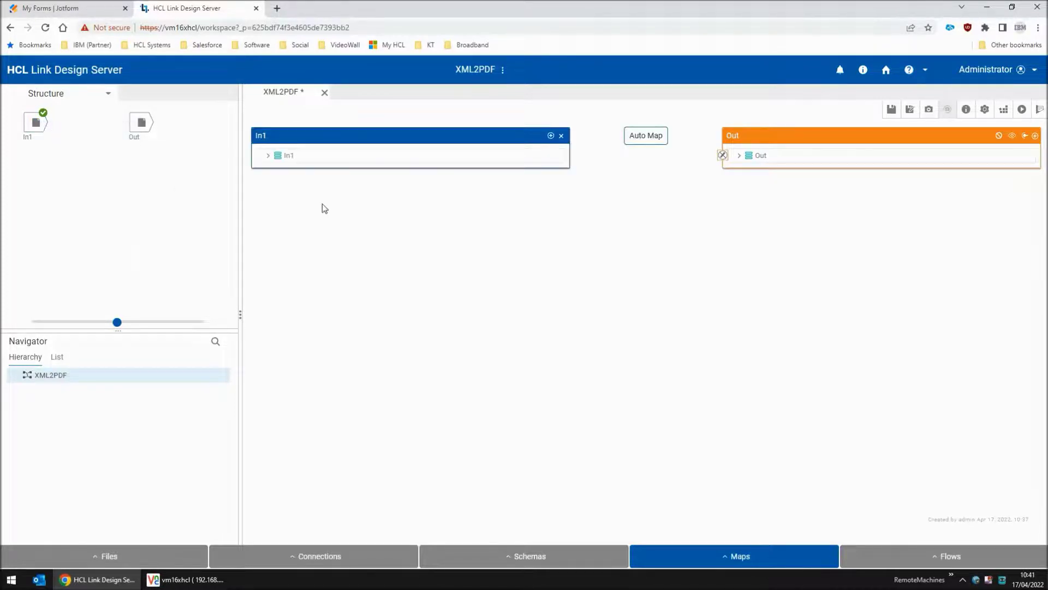
pyautogui.click(268, 156)
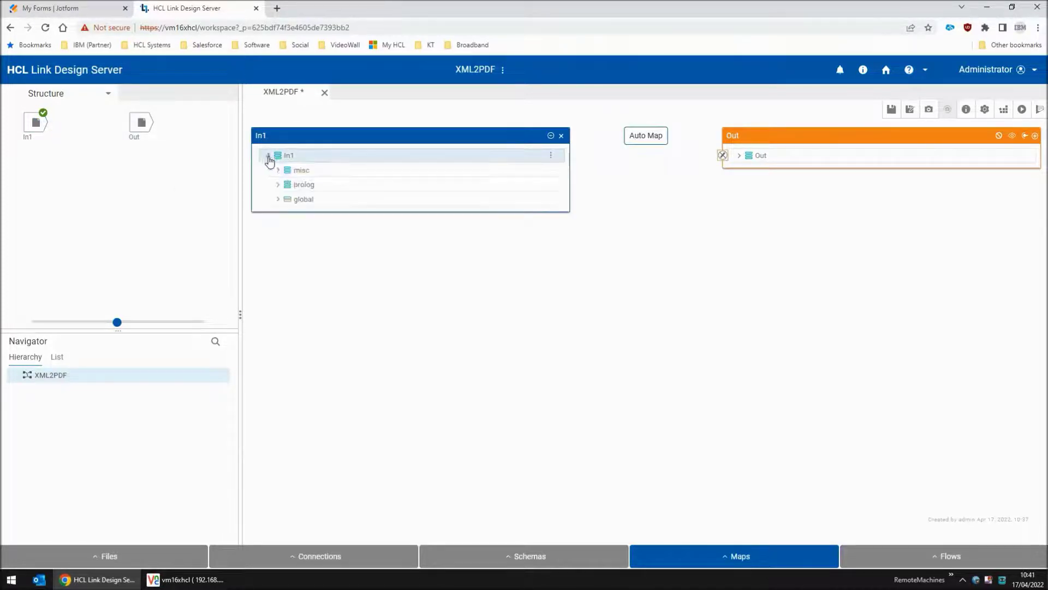
pyautogui.click(279, 200)
pyautogui.click(287, 214)
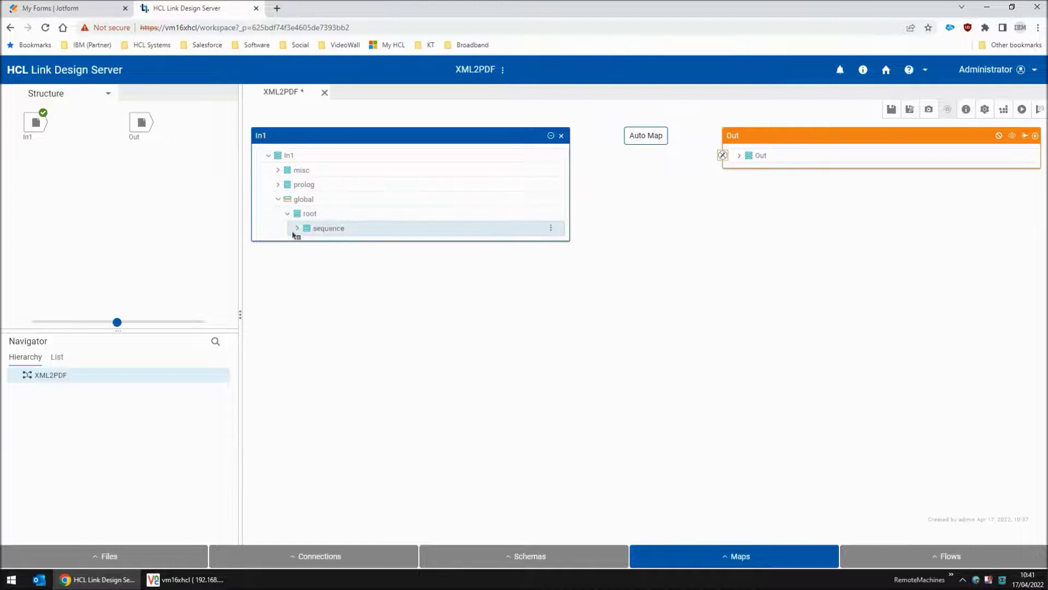
pyautogui.click(297, 228)
pyautogui.click(307, 242)
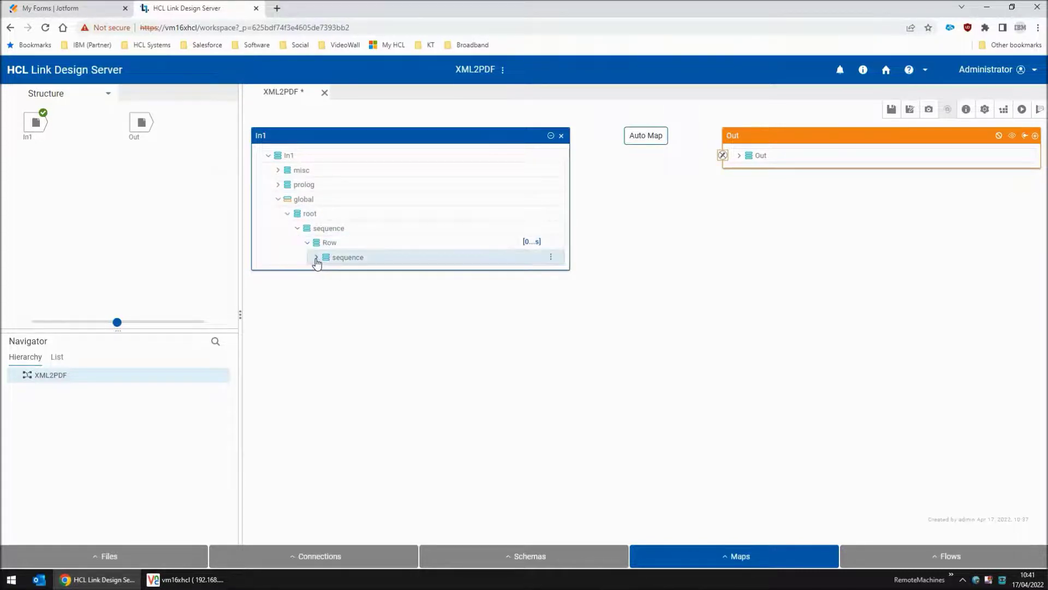
pyautogui.click(316, 257)
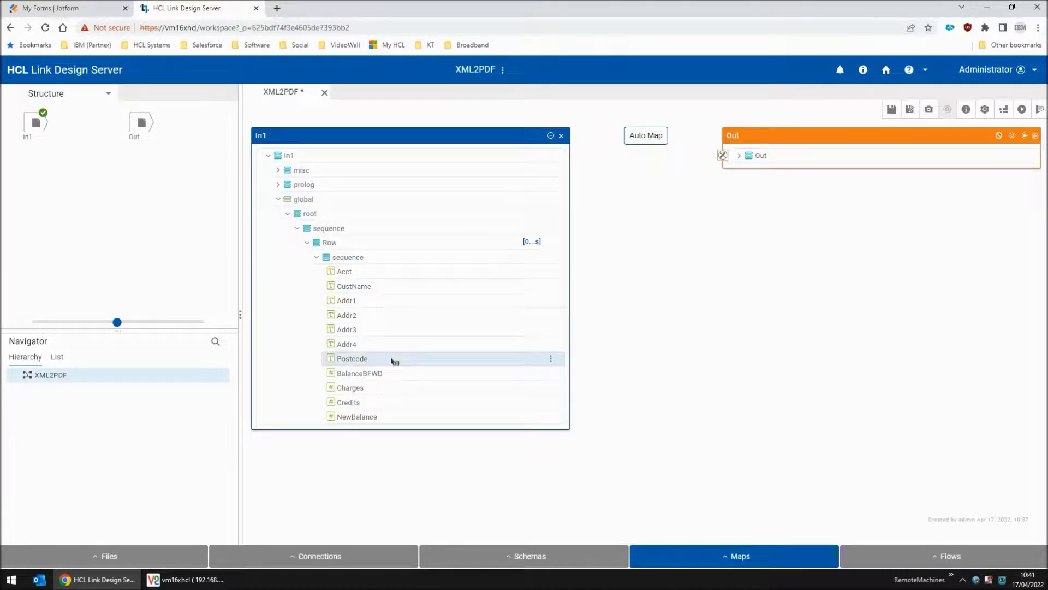
# - Expand the Out target through global and Document to its form fields, and show the rule cells
pyautogui.click(740, 155)
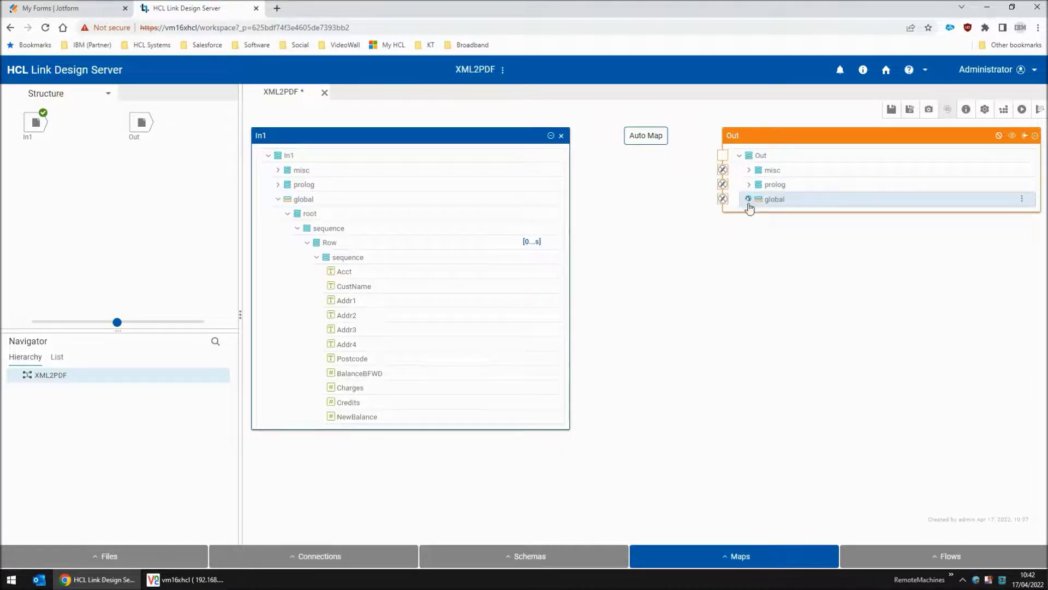
pyautogui.click(749, 200)
pyautogui.click(758, 214)
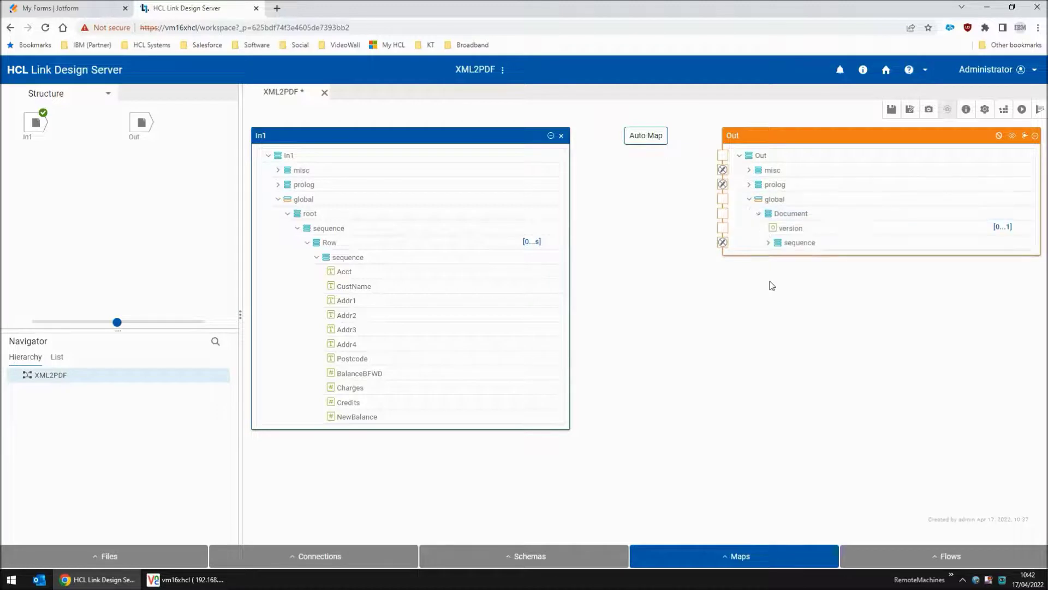
pyautogui.click(768, 242)
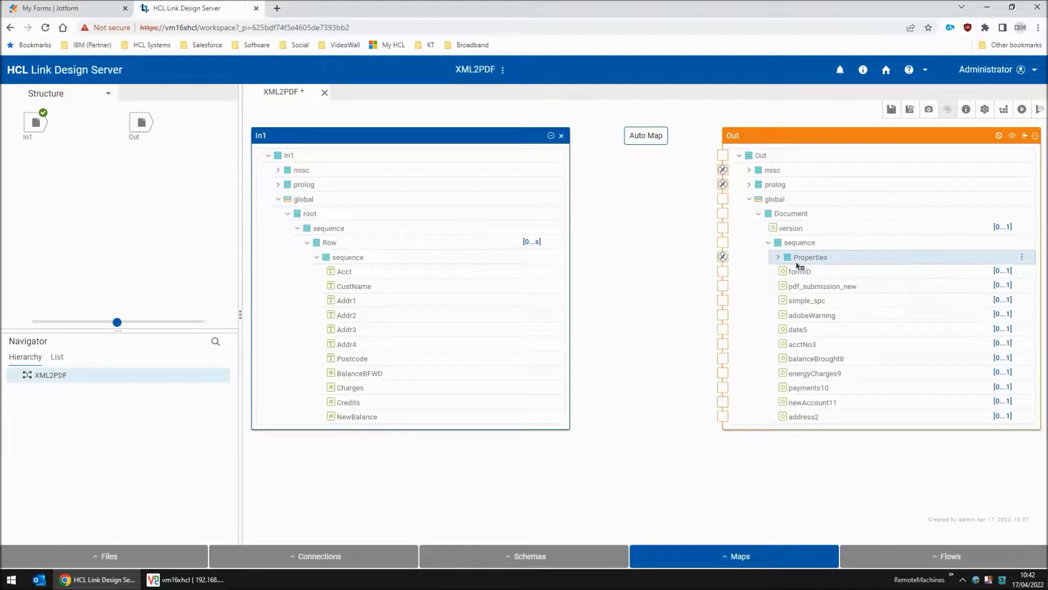
pyautogui.click(1012, 137)
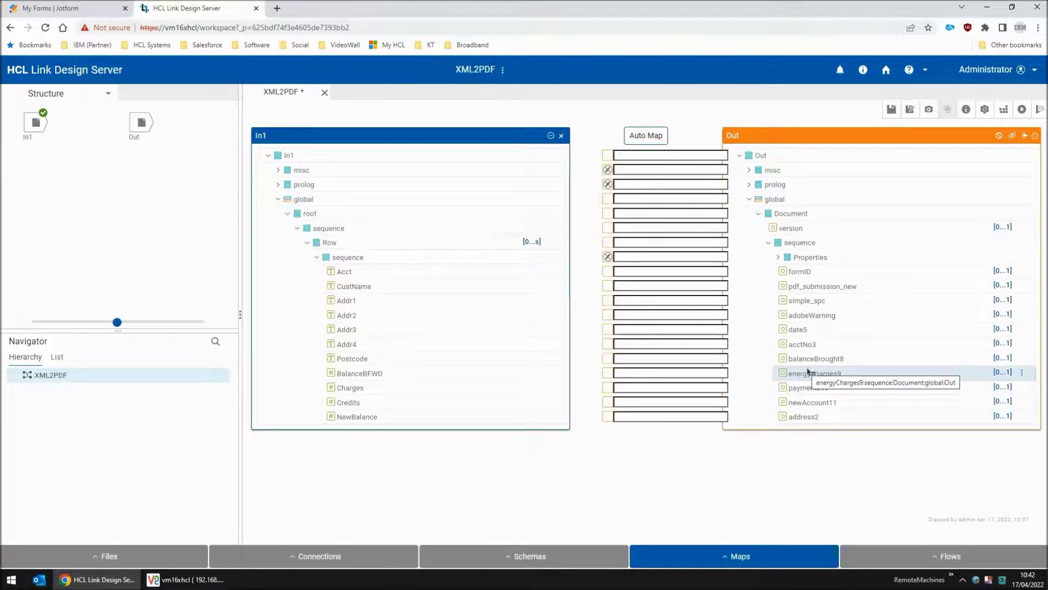
# - Enter the rule TEXT(CURRENTDATE()) for the date5 field of Out
pyautogui.click(703, 330)
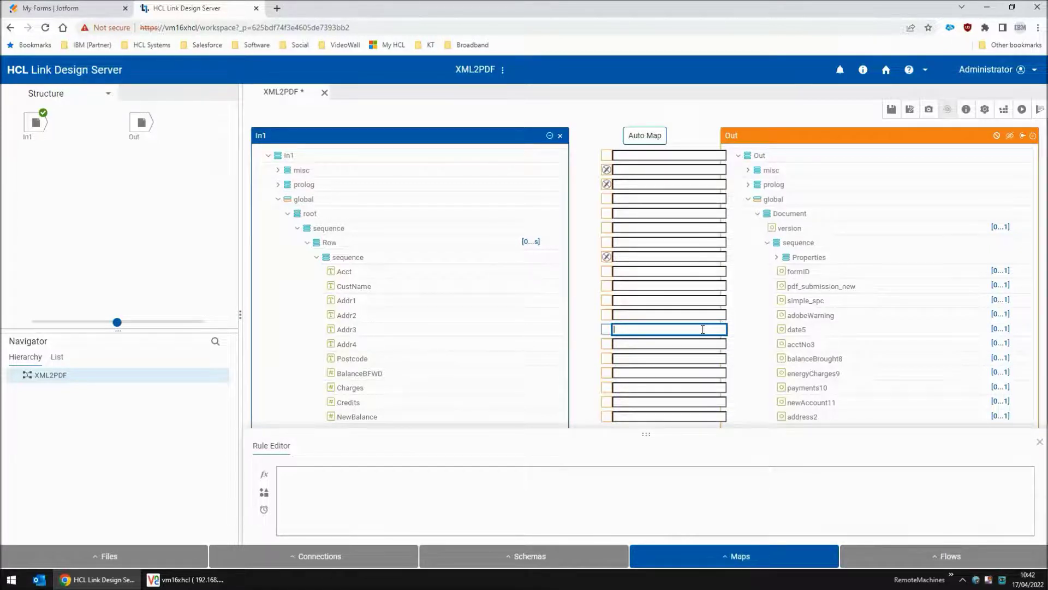
pyautogui.write('TEXT(CURRENTDATE())')
pyautogui.press('Return')
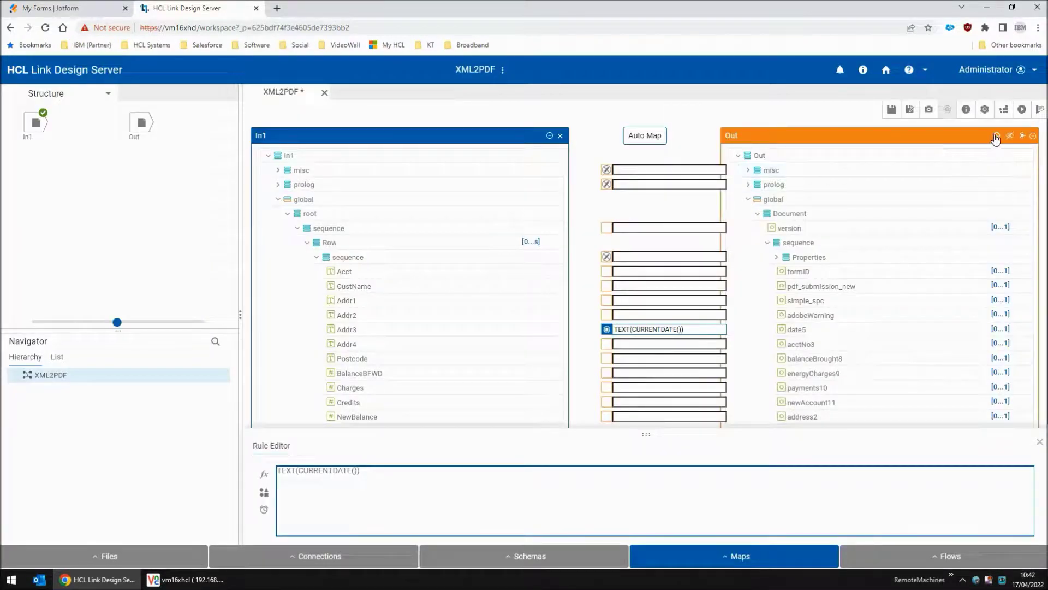
# - Set the rules of all remaining empty Out elements, from misc to address2, to NONE
pyautogui.click(635, 170)
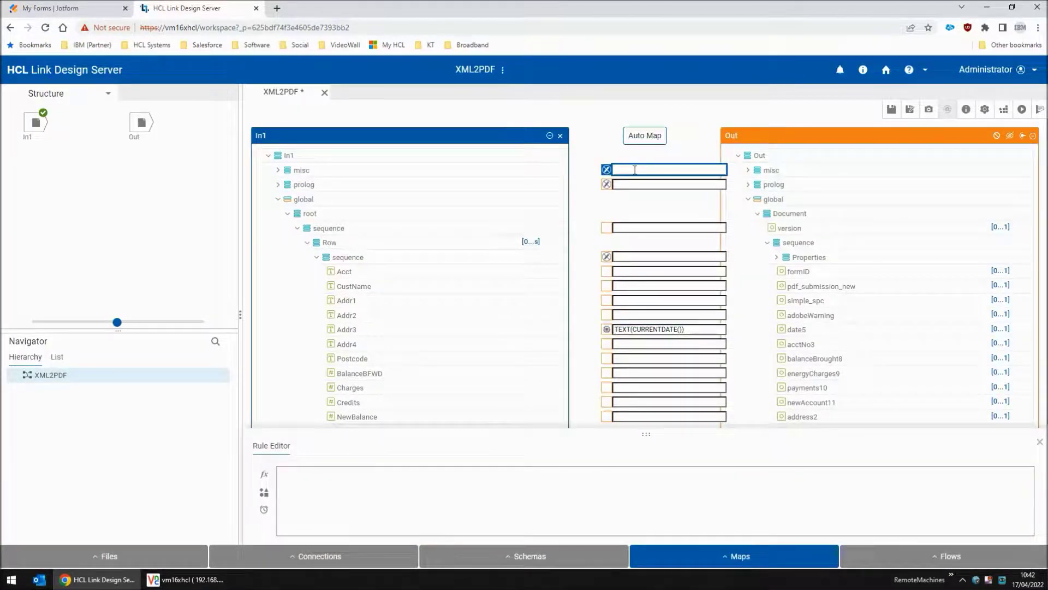
pyautogui.write('NONE')
pyautogui.press('Return')
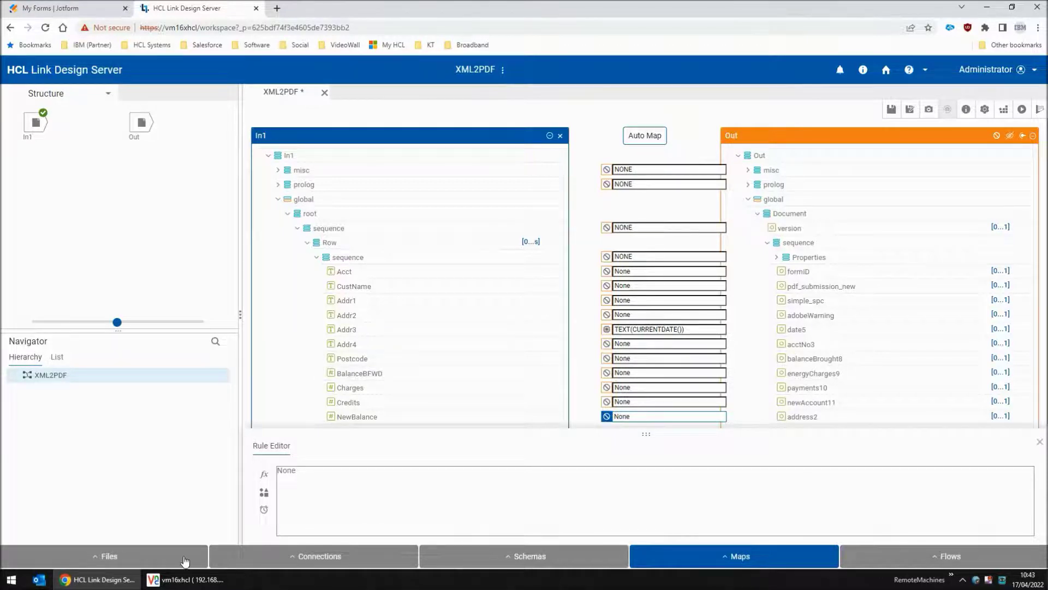
# - Check the server's project folder in VNC Viewer, and build and run the XML2PDF map back in the browser
pyautogui.click(185, 581)
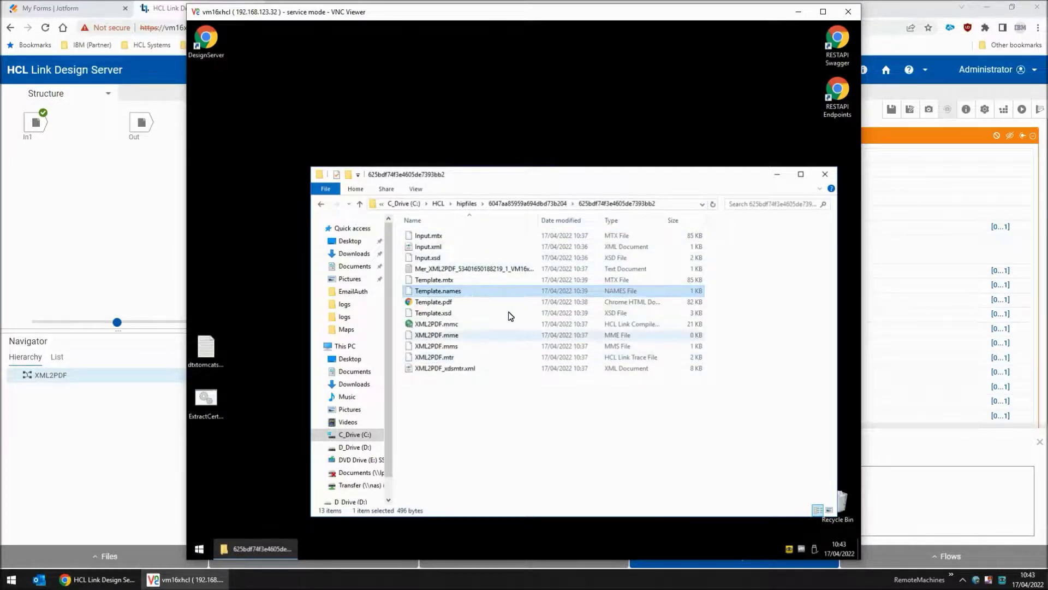
pyautogui.click(100, 581)
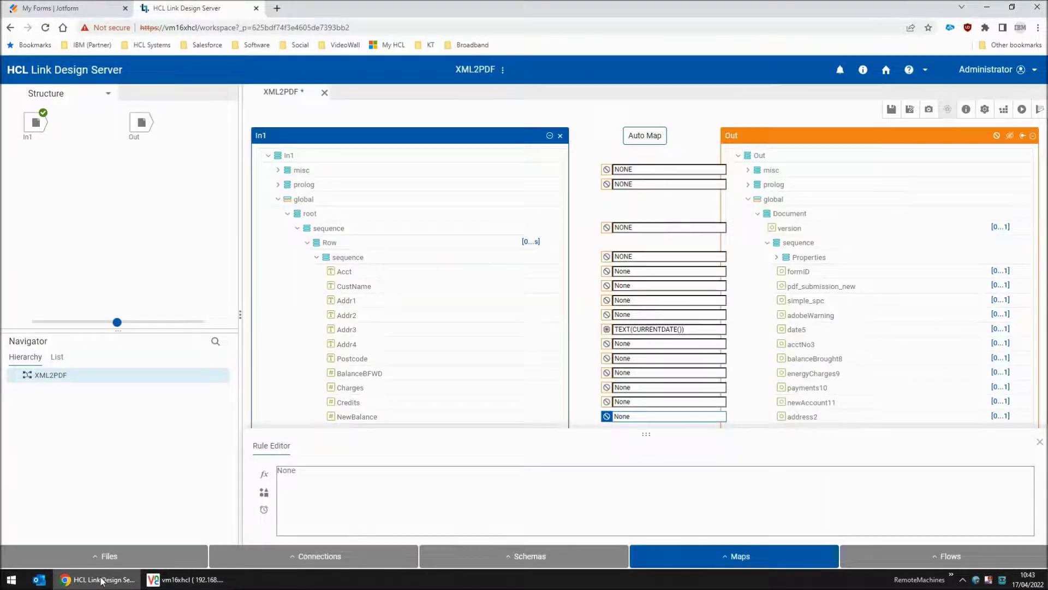
pyautogui.click(1006, 112)
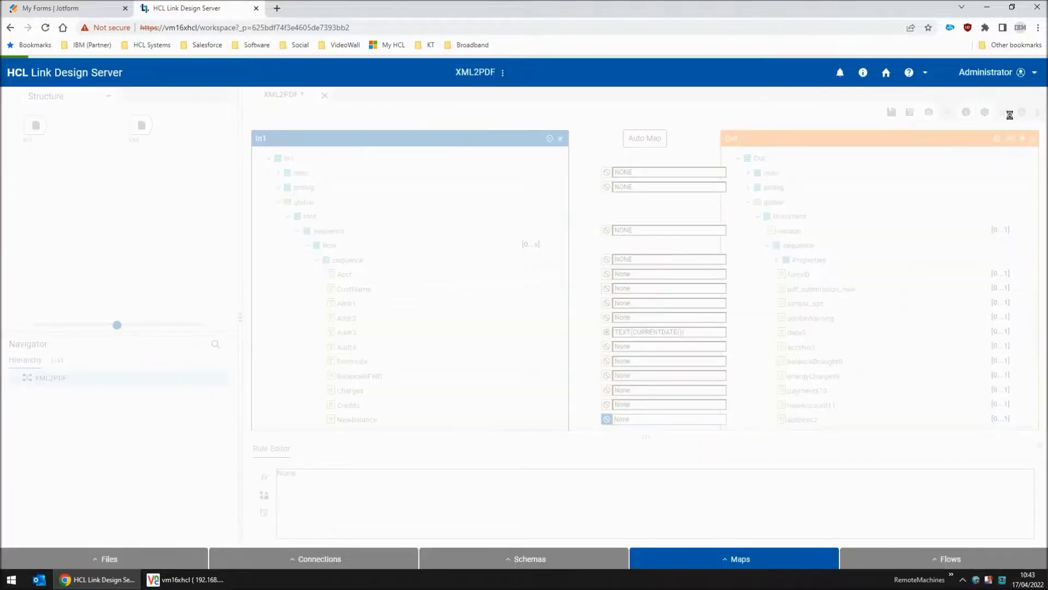
pyautogui.click(1020, 111)
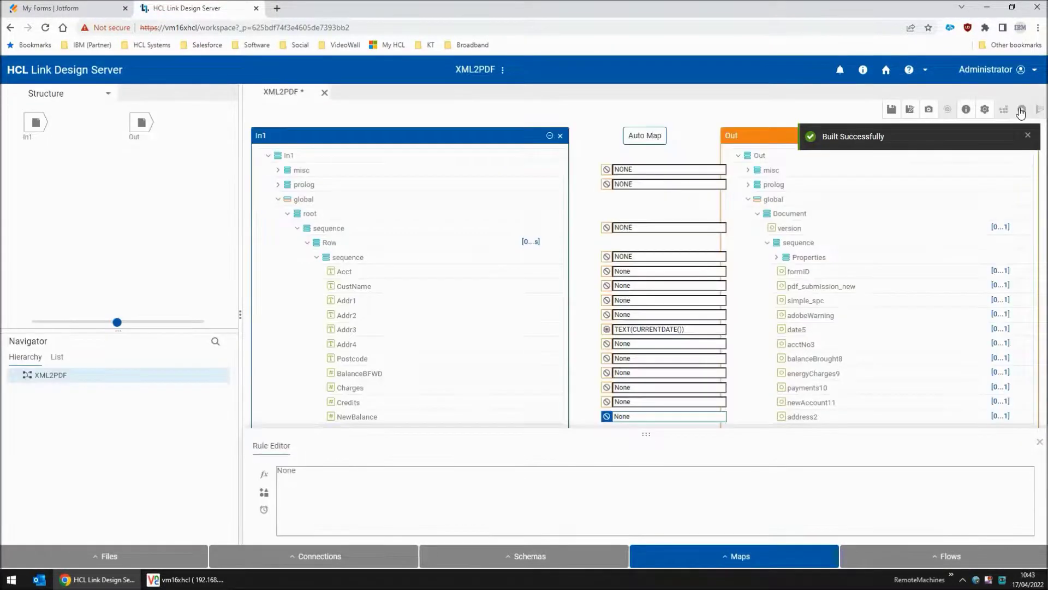
# - Open Output.pdf from the server's project folder in VNC Viewer, examine its date field and close it
pyautogui.click(198, 577)
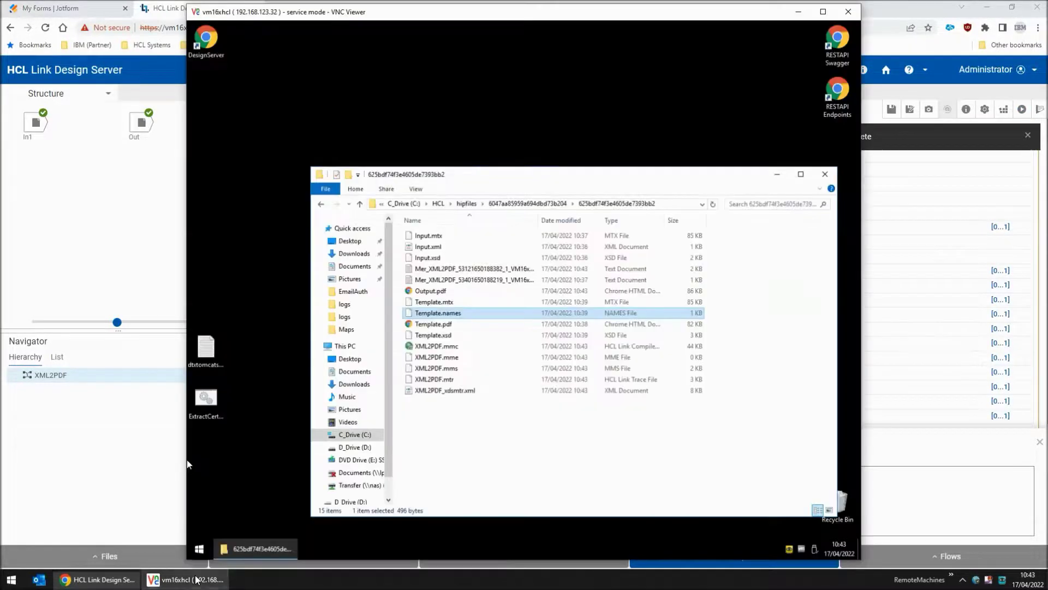
pyautogui.click(436, 294)
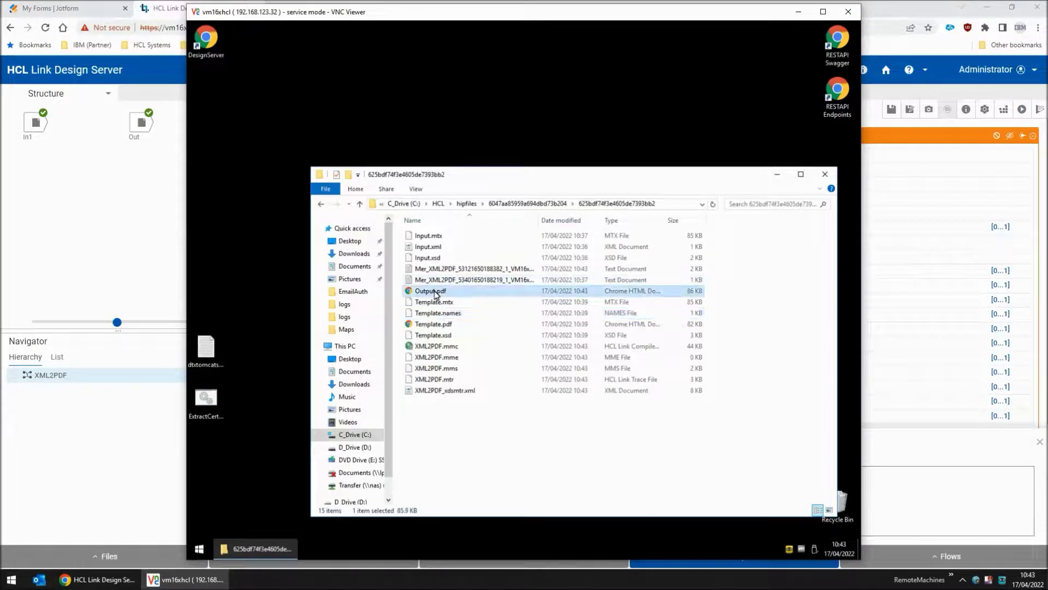
pyautogui.doubleClick(436, 293)
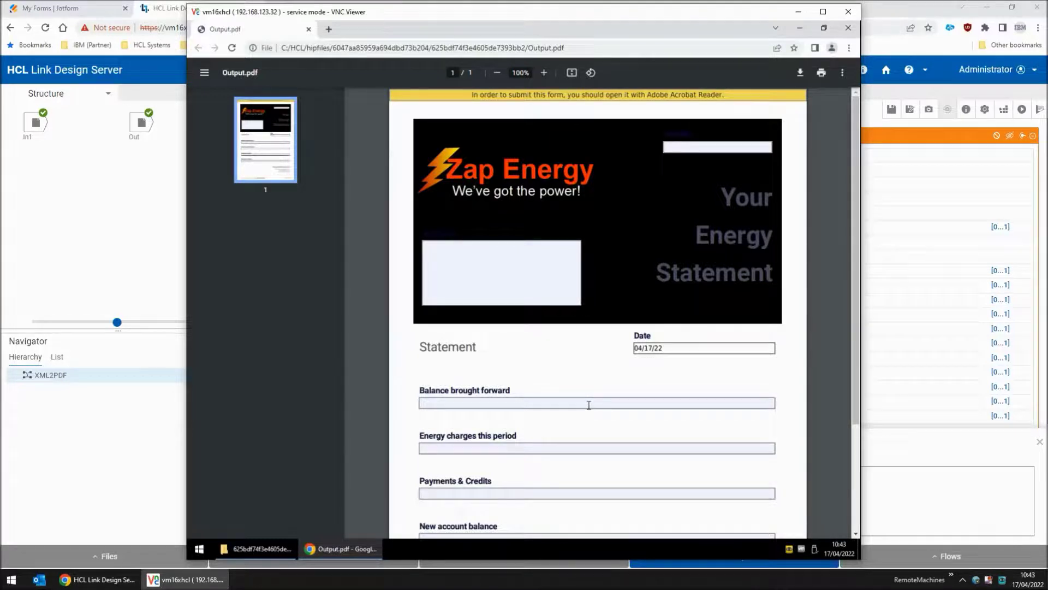
pyautogui.hotkey('ctrl', 'w')
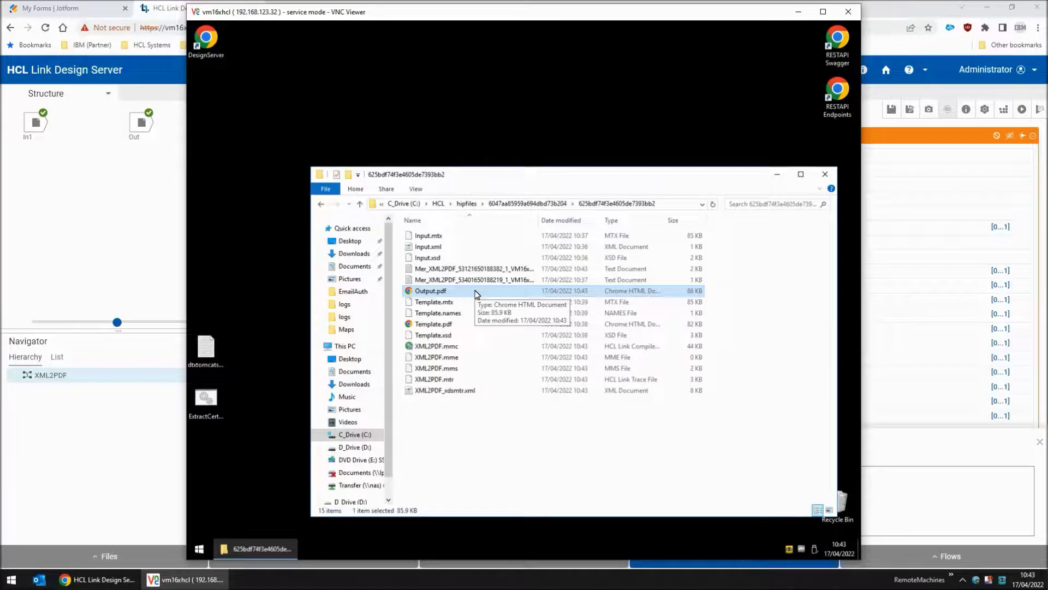
# - Delete Output.pdf from the server's project folder and return to HCL Link in the browser
pyautogui.press('Delete')
pyautogui.press('Return')
pyautogui.hotkey('alt', 'Tab')
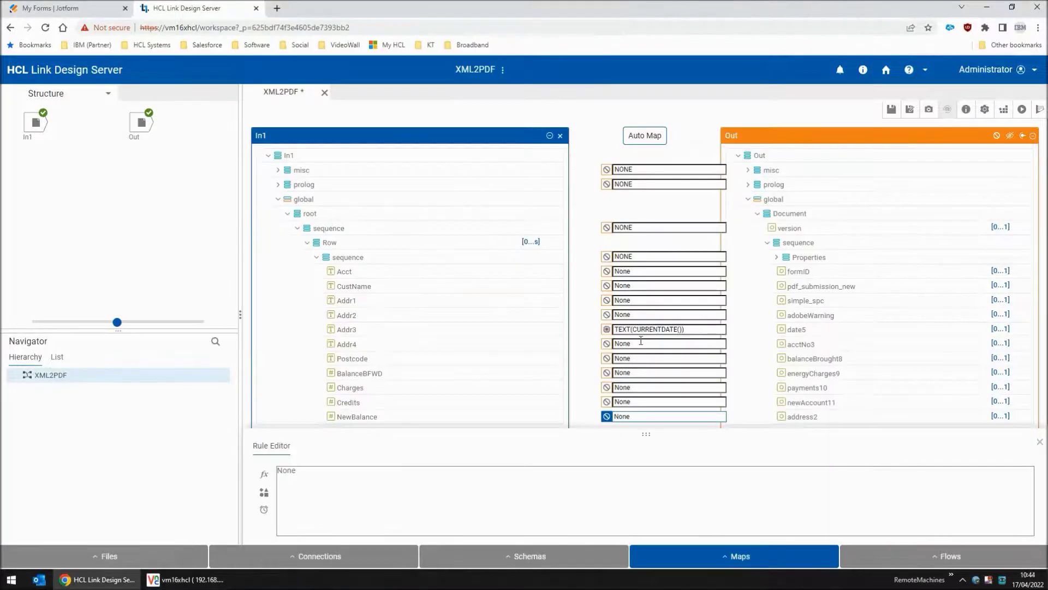
# - Map Acct to acctNo3 and BalanceBFWD to balanceBrought8, and try to build the map
pyautogui.moveTo(351, 276); pyautogui.dragTo(635, 344)
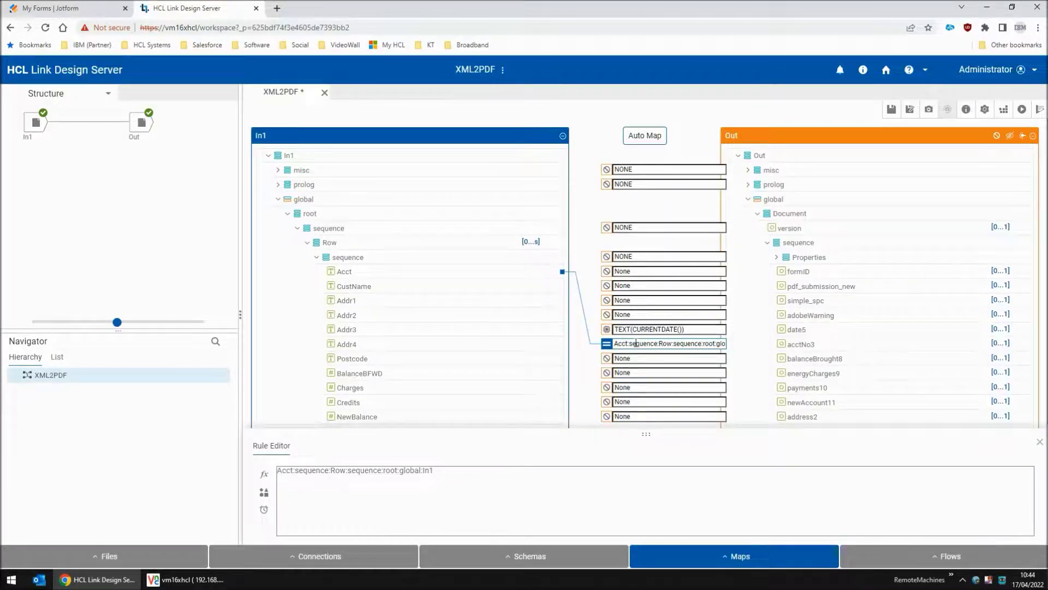
pyautogui.moveTo(382, 372); pyautogui.dragTo(655, 359)
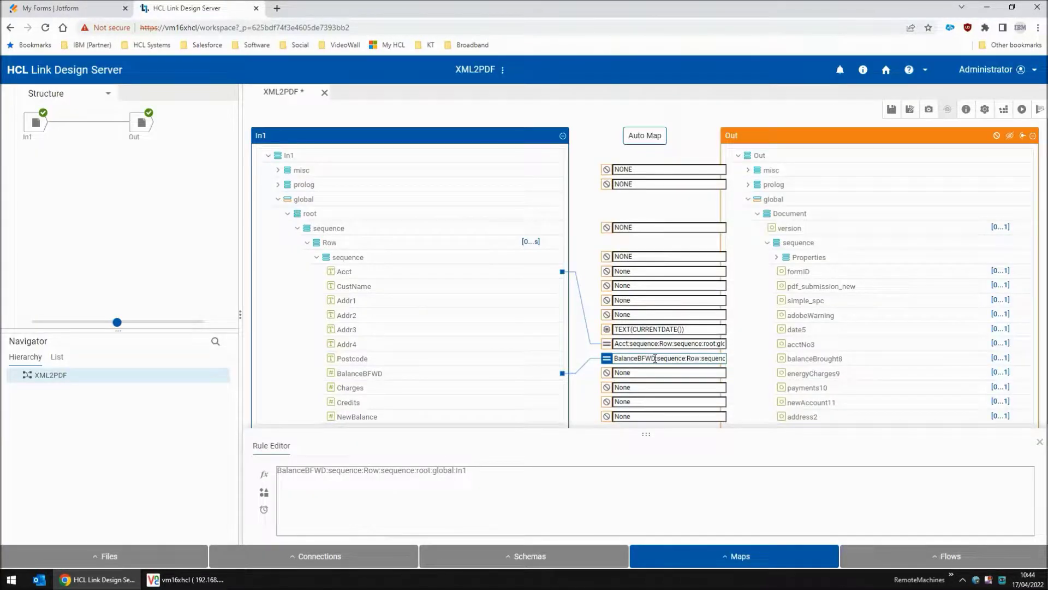
pyautogui.click(1015, 135)
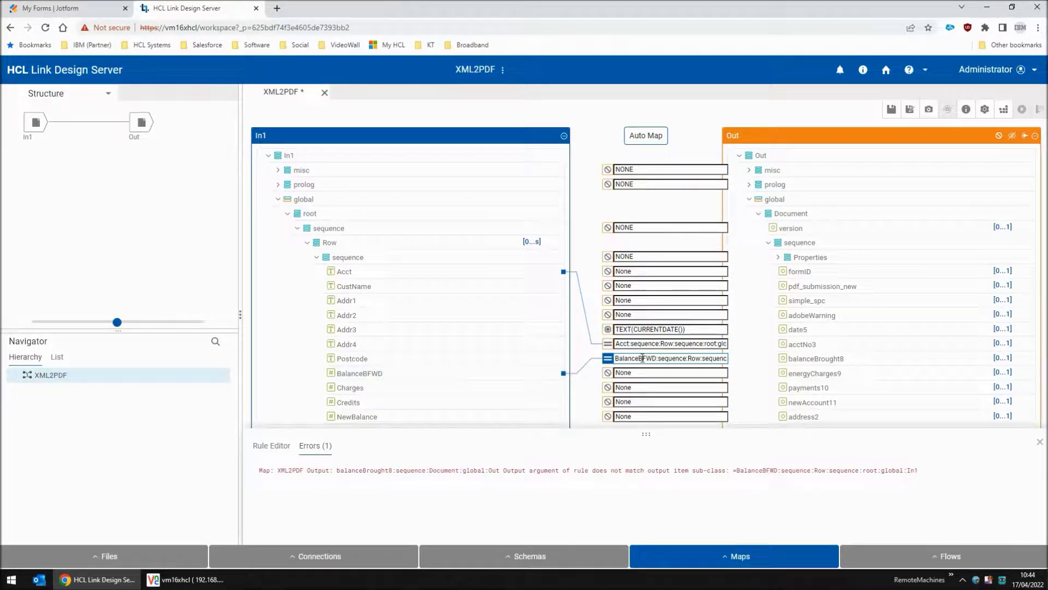
# - Wrap the BalanceBFWD reference in balanceBrought8's rule in the TEXT() function
pyautogui.click(676, 359)
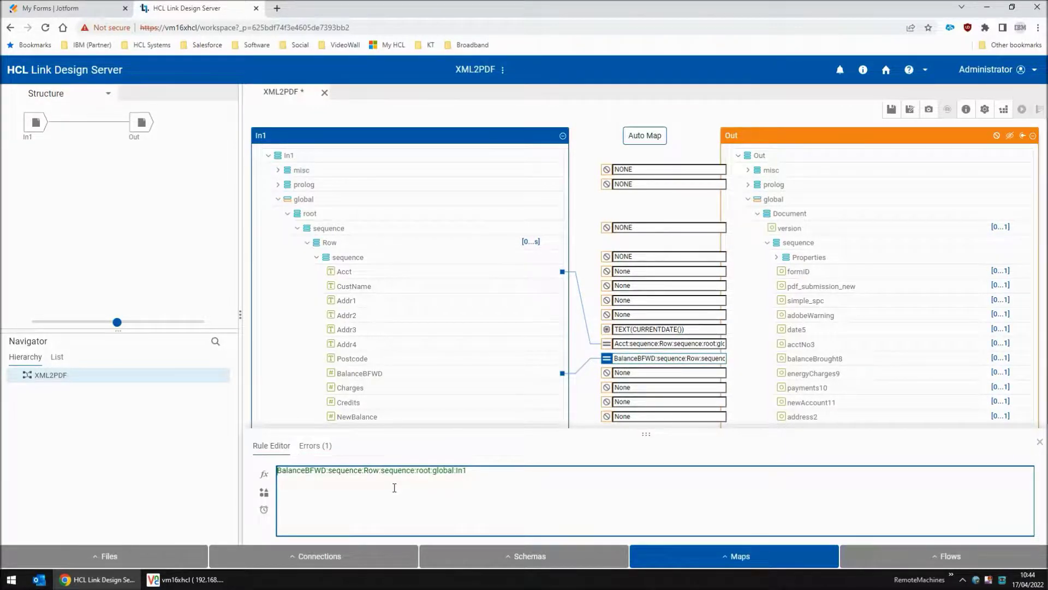
pyautogui.write('TEXT(')
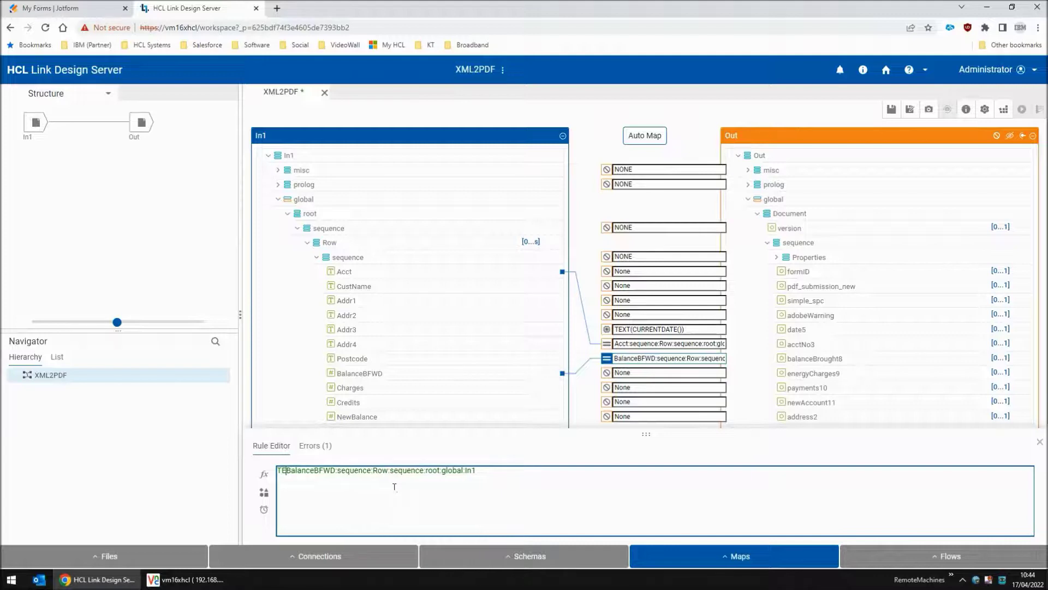
pyautogui.press('End')
pyautogui.write(')')
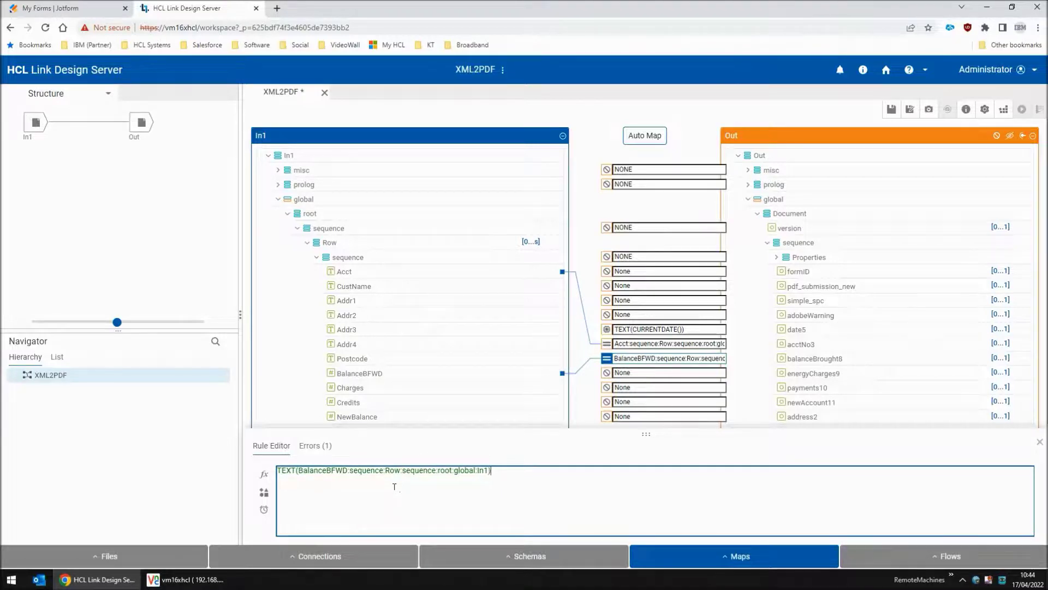
pyautogui.press('Return')
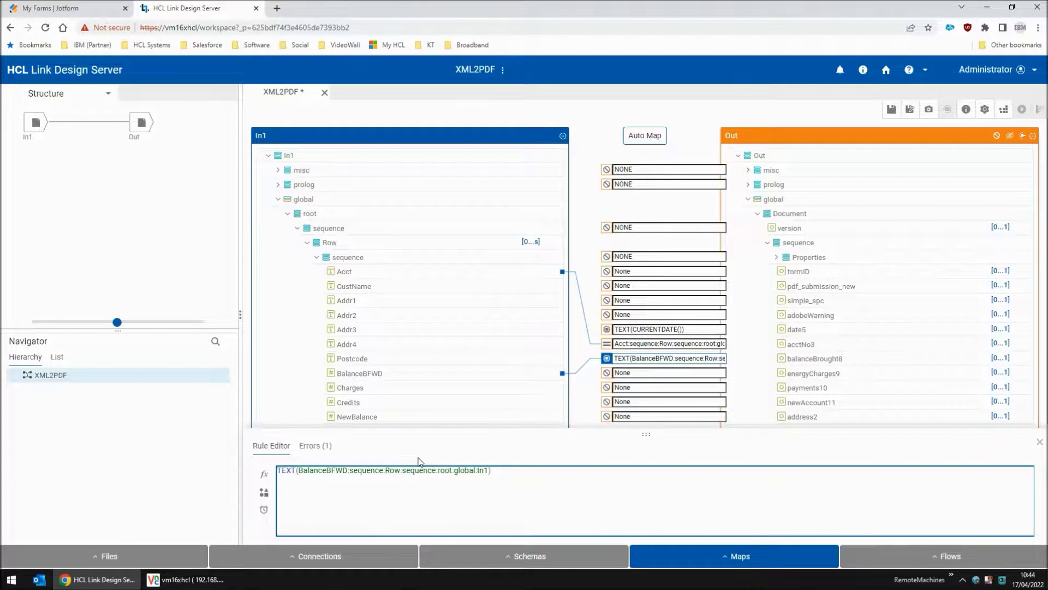
# - Map Charges to energyCharges9, Credits to payments10 and NewBalance to newAccount11, wrapping each reference in TEXT()
pyautogui.moveTo(350, 388); pyautogui.dragTo(655, 373)
pyautogui.moveTo(348, 402); pyautogui.dragTo(655, 388)
pyautogui.moveTo(357, 416)
pyautogui.mouseDown()
pyautogui.moveTo(648, 416)
pyautogui.moveTo(655, 402)
pyautogui.mouseUp()
pyautogui.click(656, 373)
pyautogui.click(278, 470)
pyautogui.write('TEXT(')
pyautogui.press('End')
pyautogui.write(')')
pyautogui.press('Return')
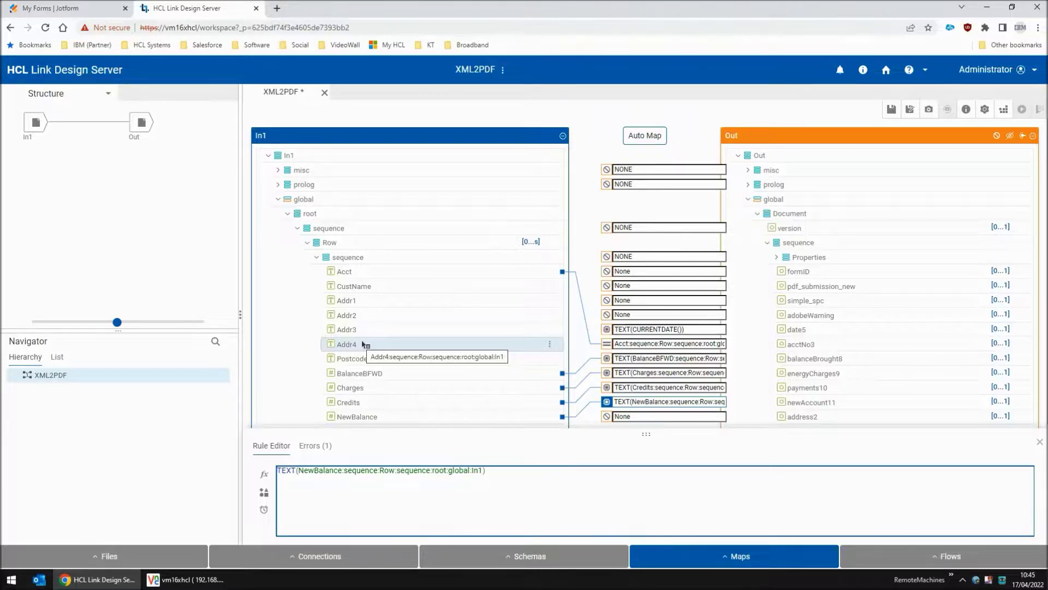
# - Set address2's rule to join the full references of CustName, Addr1, Addr2, Addr3, Addr4 and Postcode with +"<NL>"+ between them
pyautogui.press('Down')
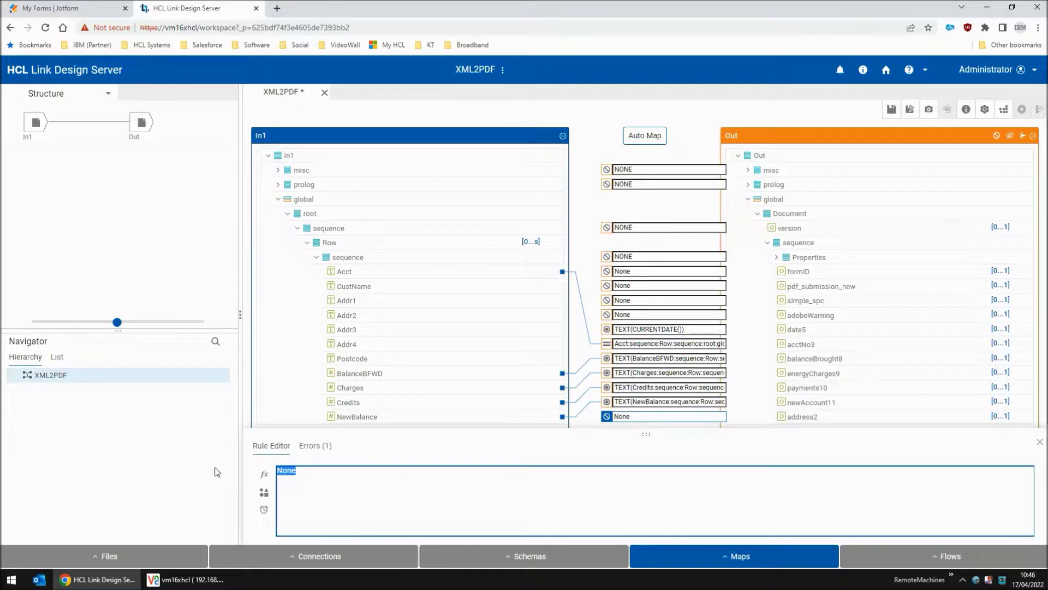
pyautogui.write('CustName:sequence:Row:sequence:root:global:In1+"<NL>"+Addr1:sequence:Row:sequence:root:global:In1+"<NL>"+Addr2:sequence:Row:sequence:root:global:In1+"<NL>"+Addr3:sequence:Row:sequence:root:global:In1+"<NL>"+Addr4:sequence:Row:sequence:root:global:In1+"<NL>"+Postcode:sequence:Row:sequence:root:global:In1')
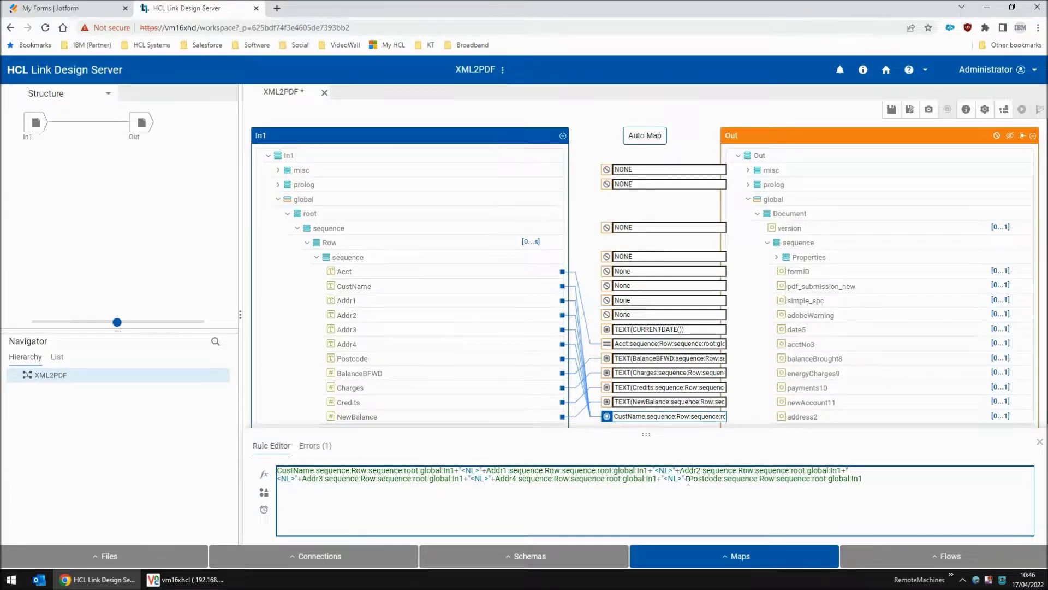
pyautogui.moveTo(688, 479); pyautogui.dragTo(657, 480)
pyautogui.click(776, 125)
# - Save and build the XML2PDF map, check the server's project folder in VNC Viewer, and run the map back in HCL Link
pyautogui.click(893, 111)
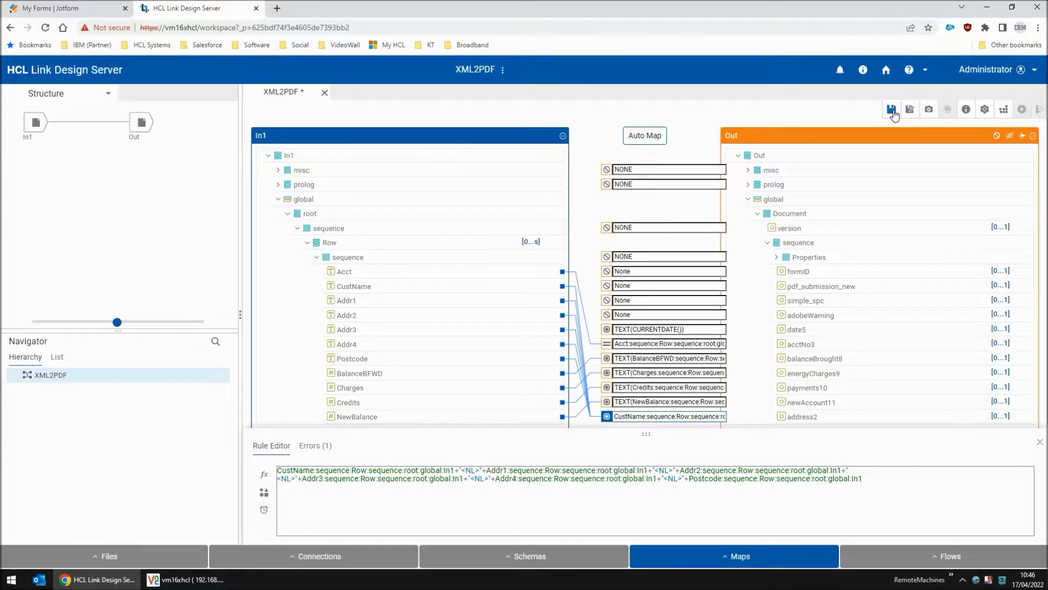
pyautogui.click(1003, 110)
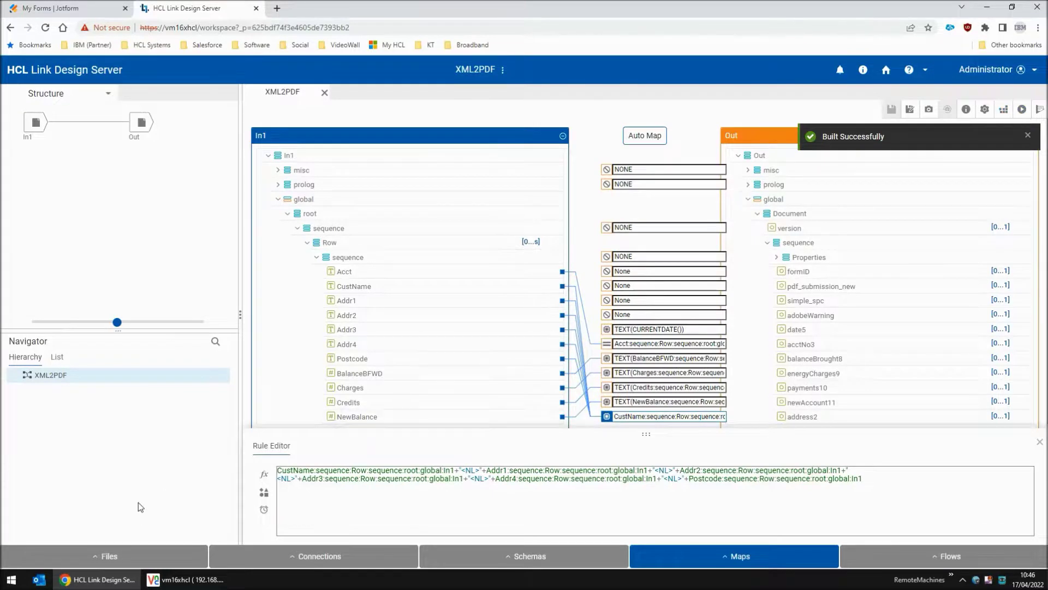
pyautogui.click(214, 581)
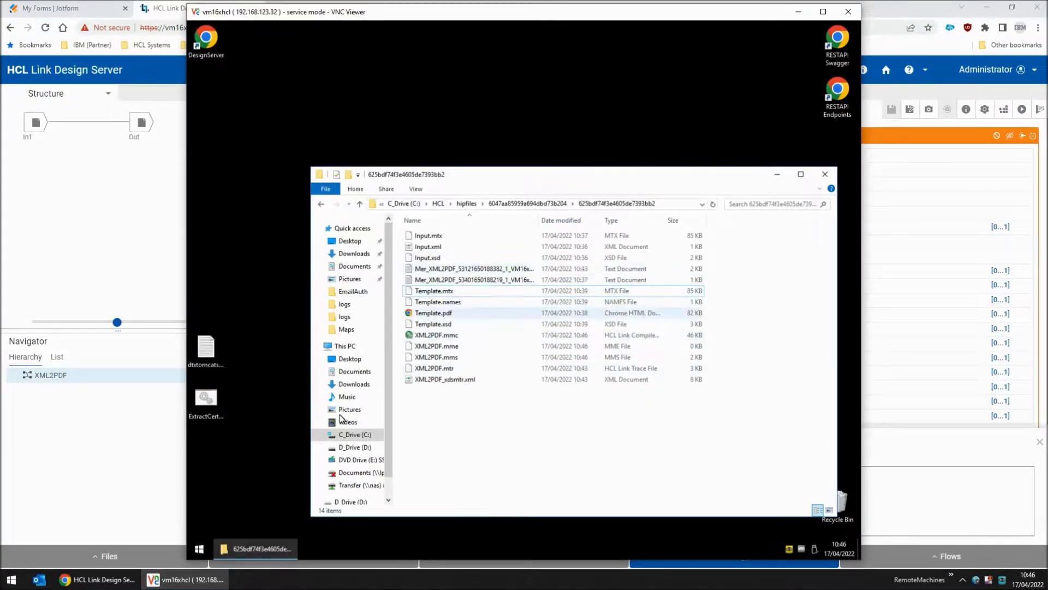
pyautogui.click(889, 180)
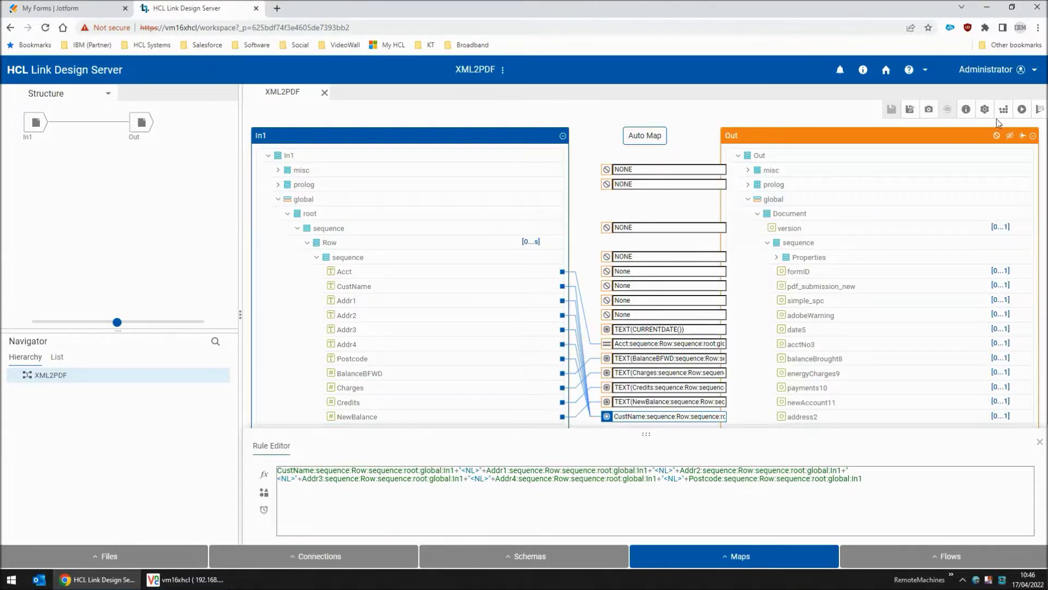
pyautogui.click(1024, 110)
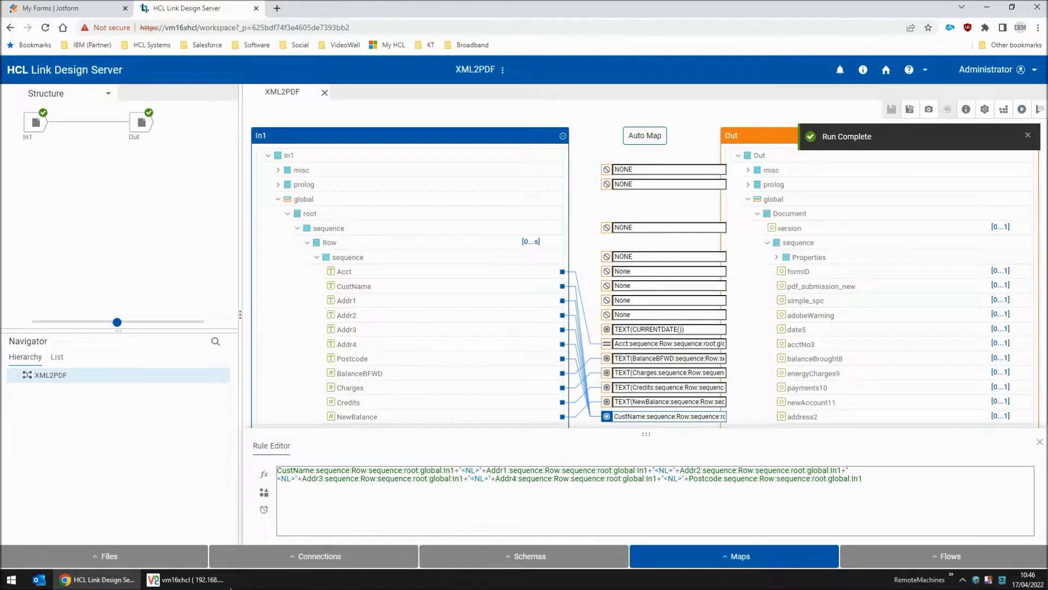
# - Open Output.pdf from the server's project folder in VNC Viewer and examine its account, address, date and balance fields
pyautogui.click(185, 578)
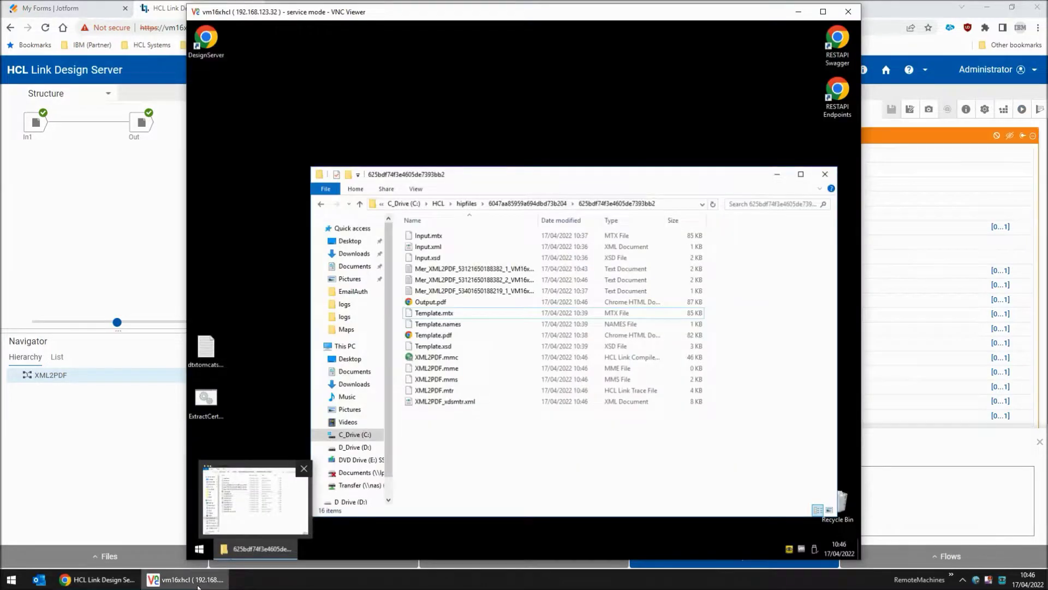
pyautogui.doubleClick(430, 302)
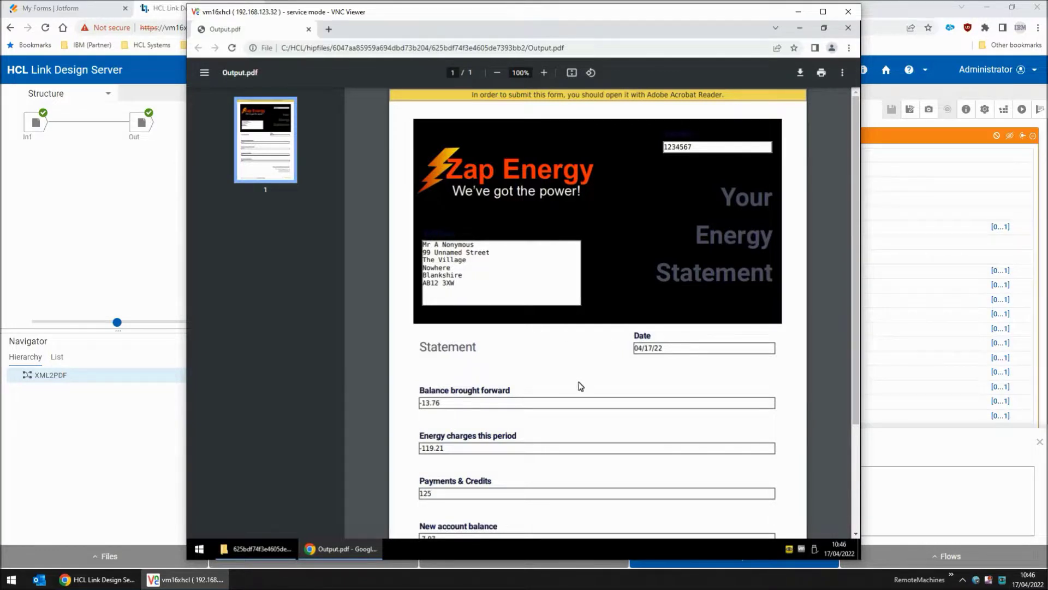
pyautogui.scroll(-1, 559, 382)
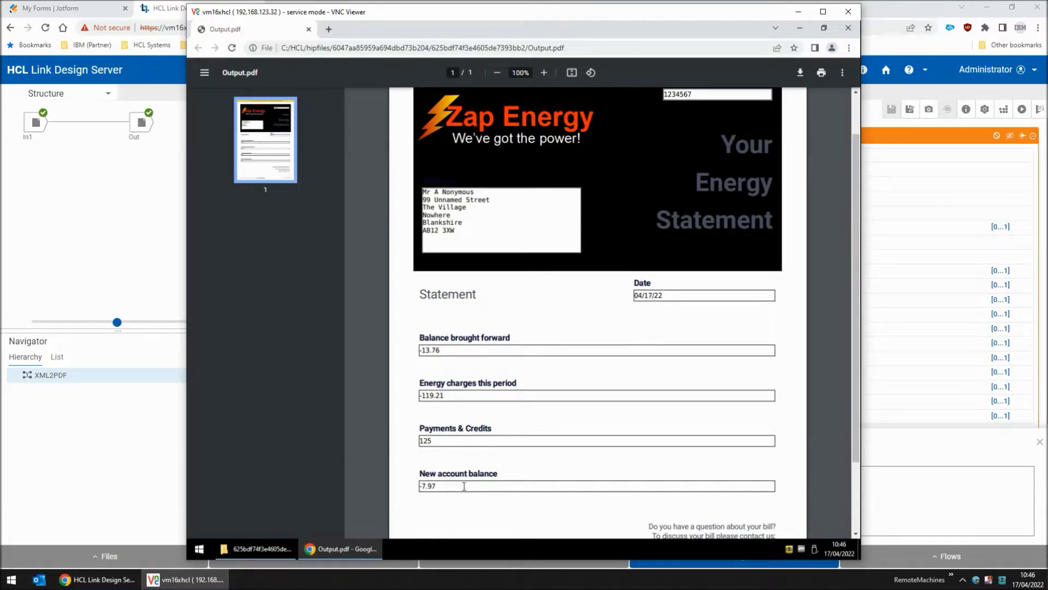
pyautogui.scroll(-2, 464, 484)
pyautogui.scroll(3, 461, 484)
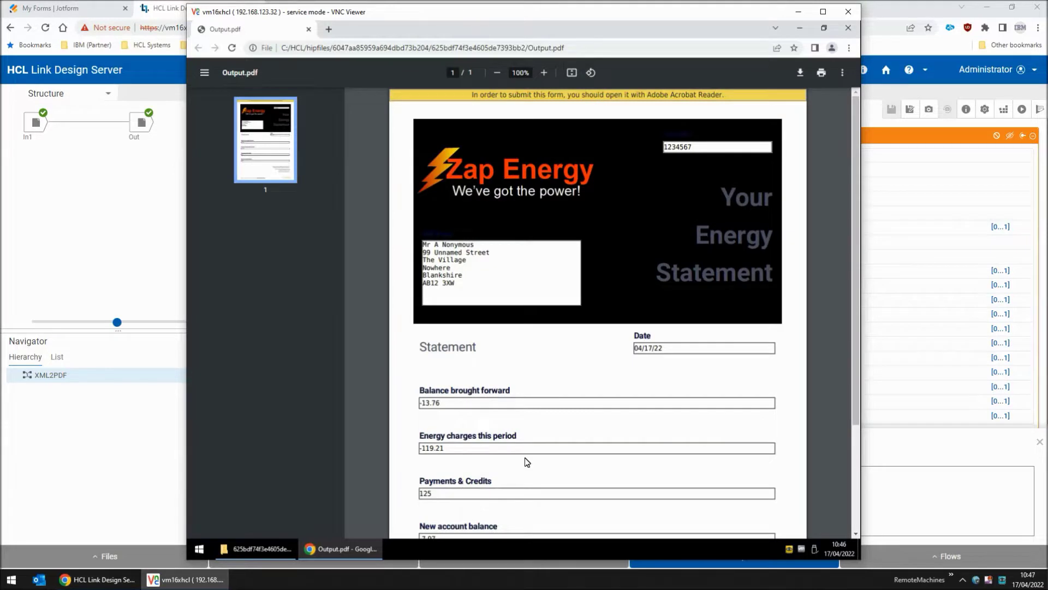
pyautogui.scroll(-2, 527, 462)
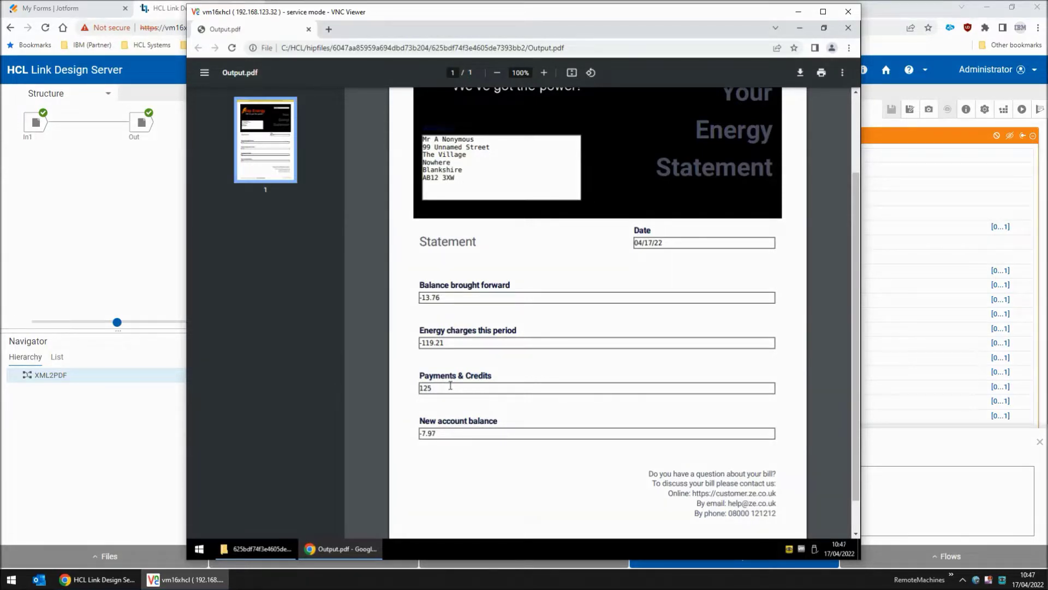
pyautogui.scroll(2, 450, 386)
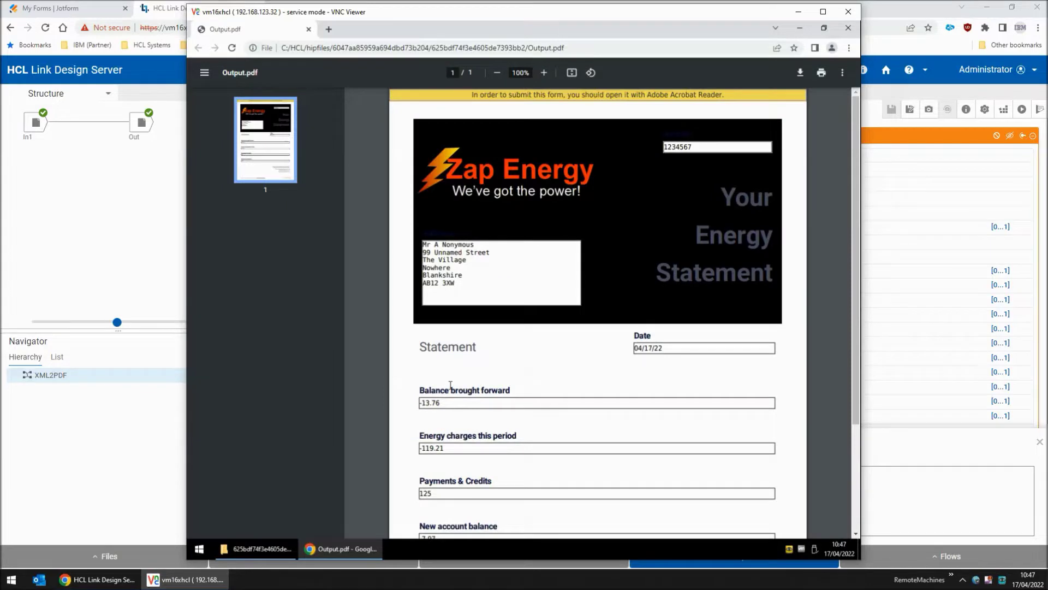